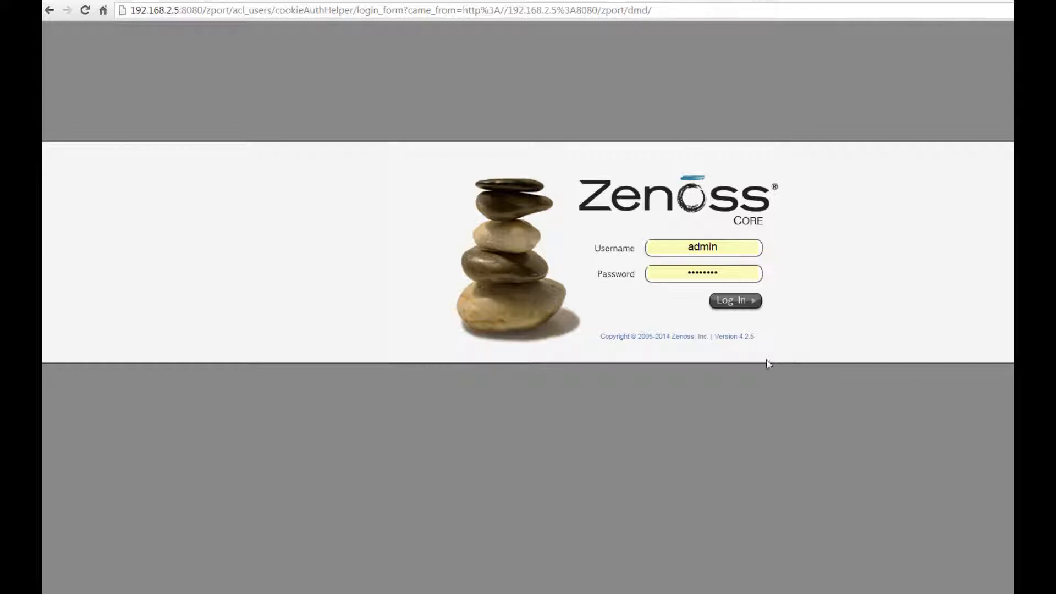
# Step: Highlight the Zenoss version number on the login page and bring the Zenoss VM archive forward
pyautogui.moveTo(741, 337); pyautogui.dragTo(740, 383)
pyautogui.click(657, 593)
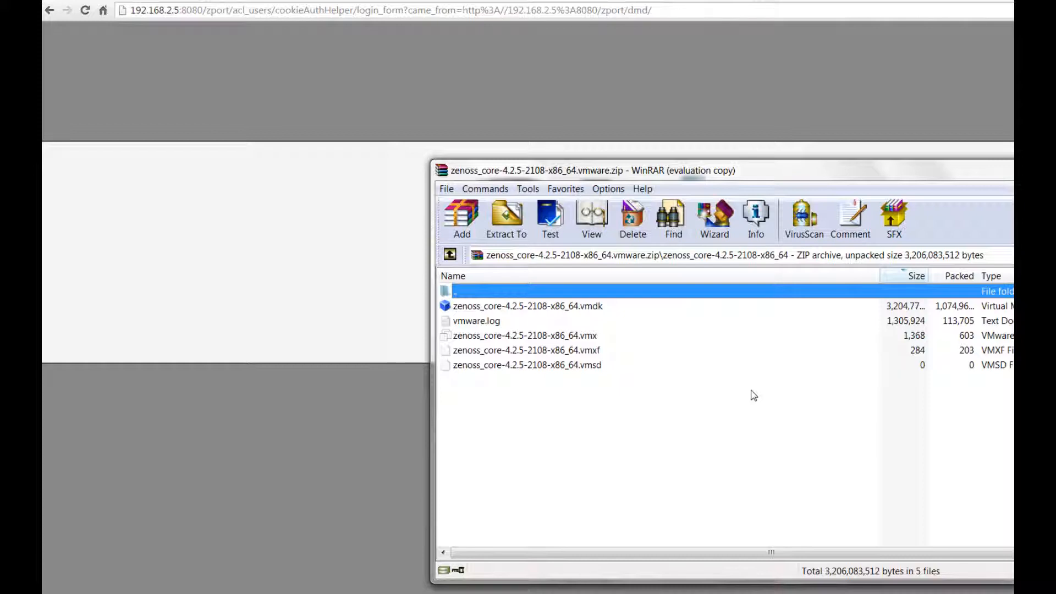
# Step: Select the Zenoss VM's .vmx file in WinRAR, minimize the archive, and bring up the running VM
pyautogui.moveTo(767, 173); pyautogui.dragTo(694, 247)
pyautogui.click(525, 412)
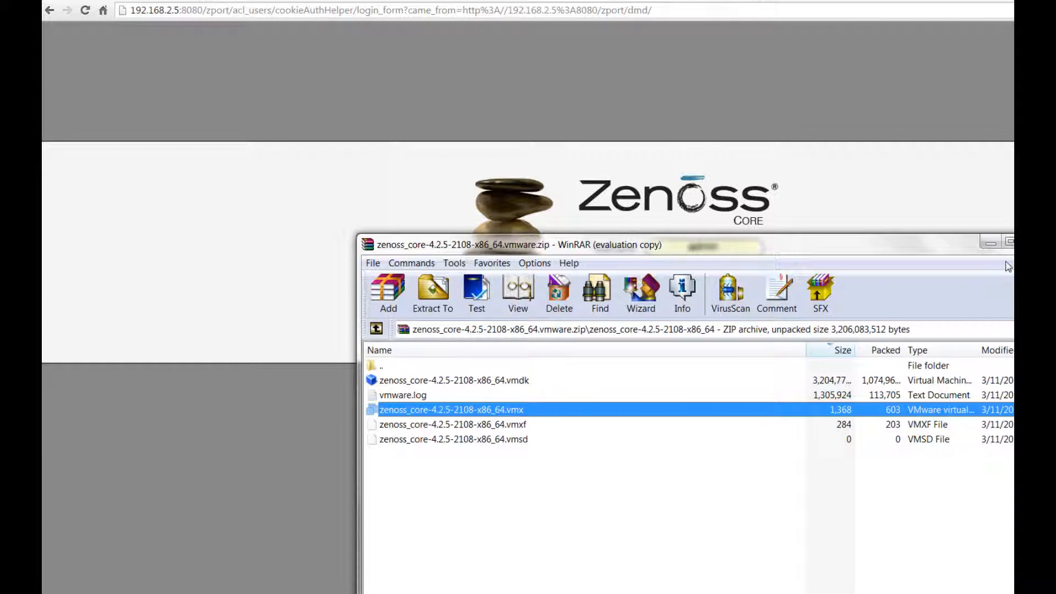
pyautogui.click(990, 244)
pyautogui.click(633, 592)
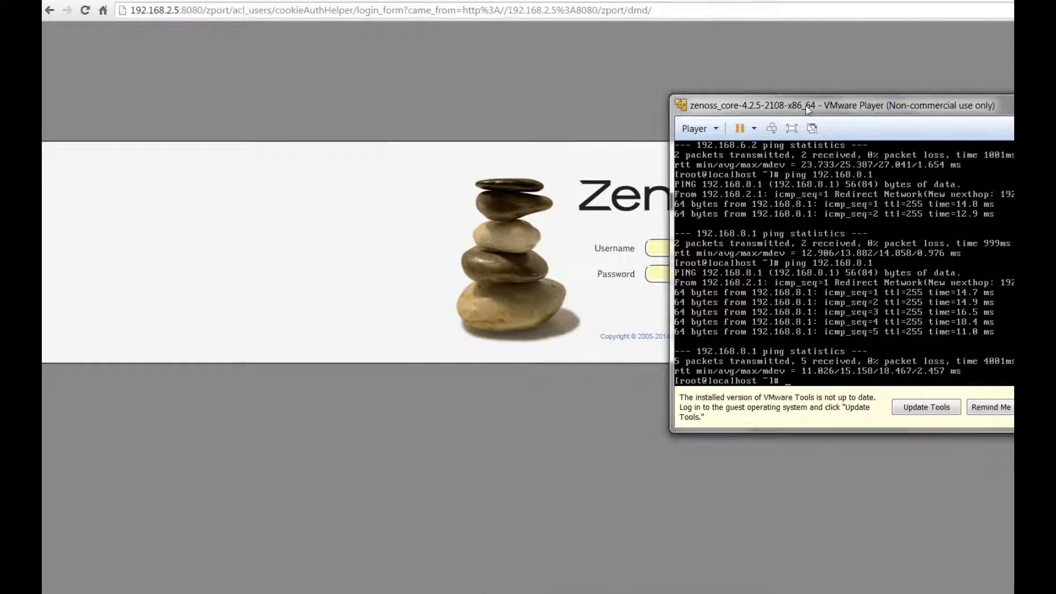
pyautogui.moveTo(808, 109); pyautogui.dragTo(817, 175)
pyautogui.click(704, 193)
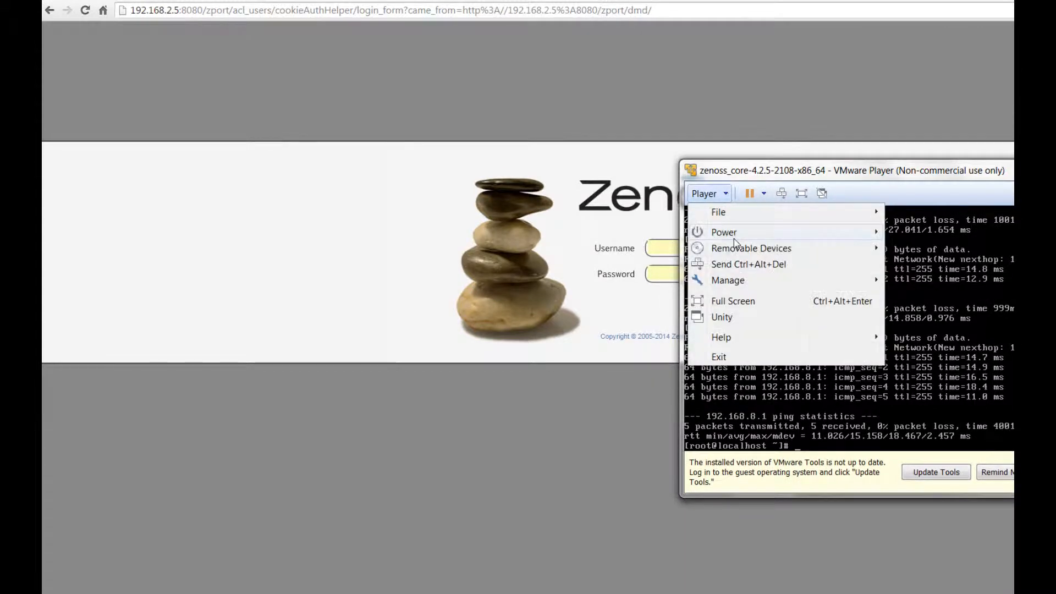
pyautogui.moveTo(750, 280)
pyautogui.click(976, 316)
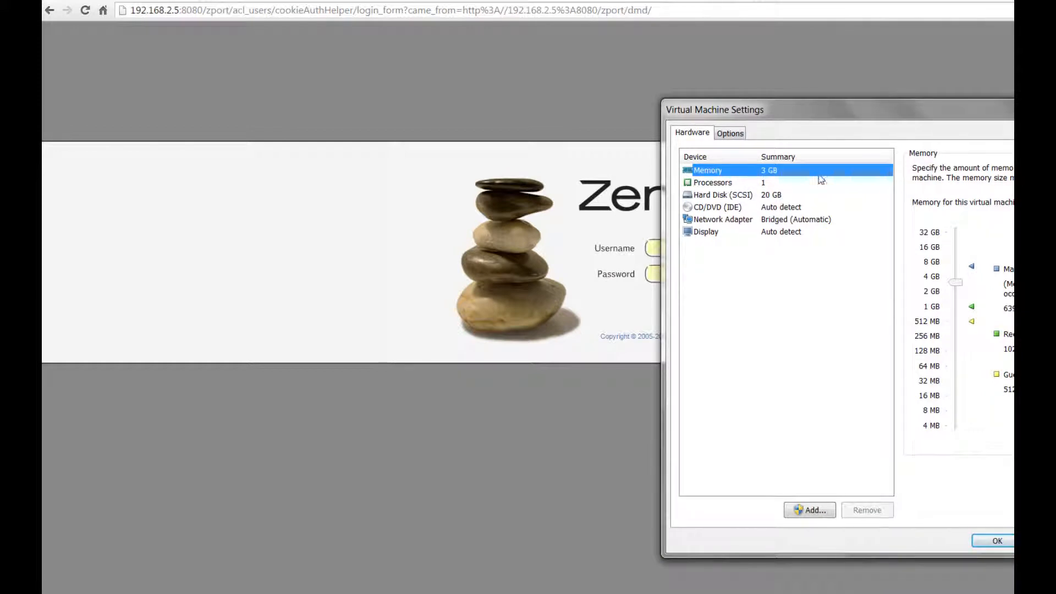
pyautogui.click(736, 196)
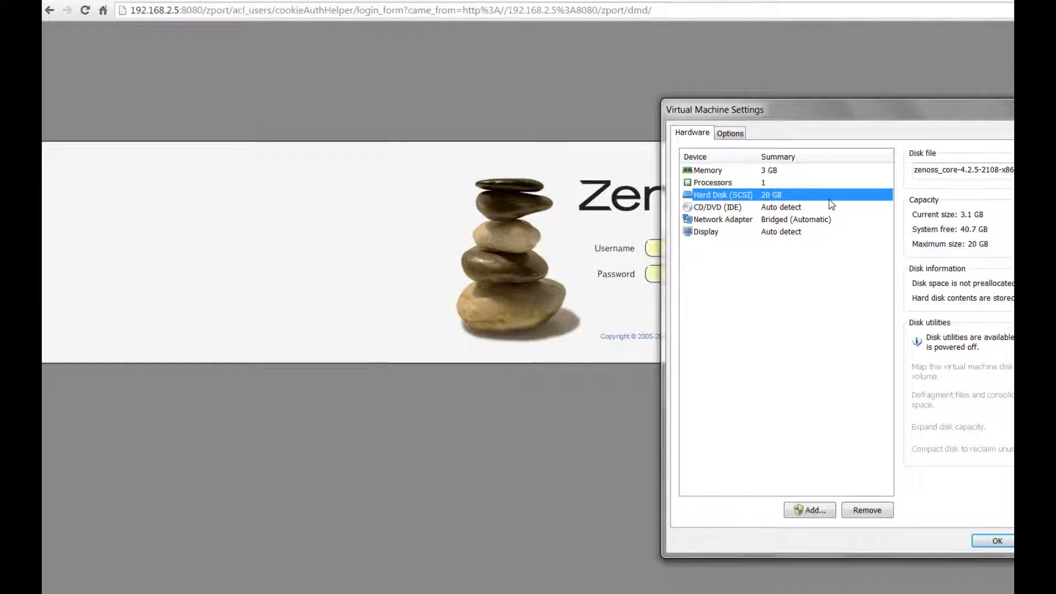
pyautogui.click(735, 221)
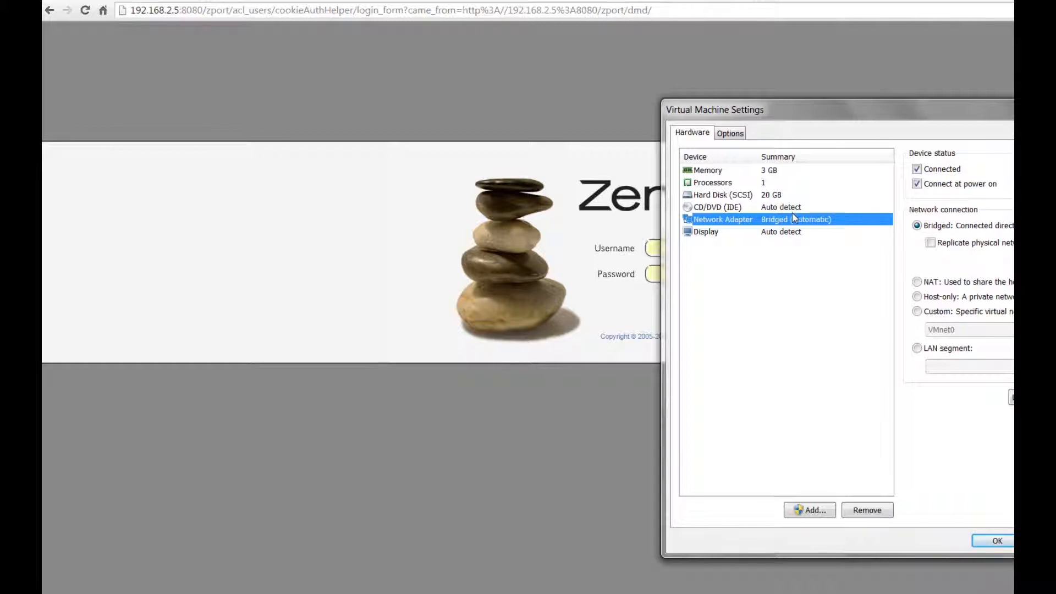
pyautogui.click(917, 226)
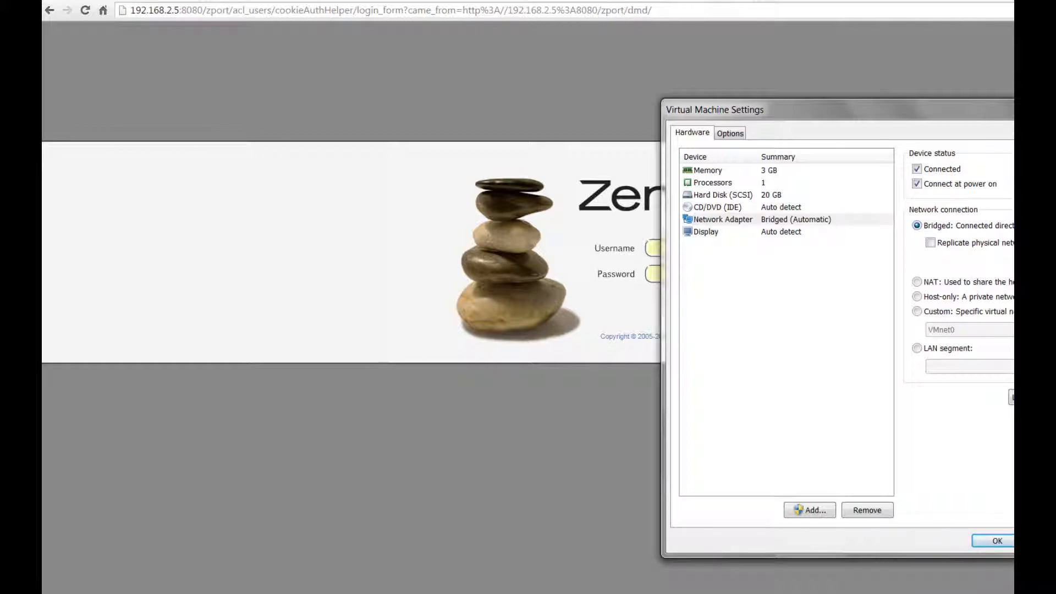
pyautogui.click(1011, 397)
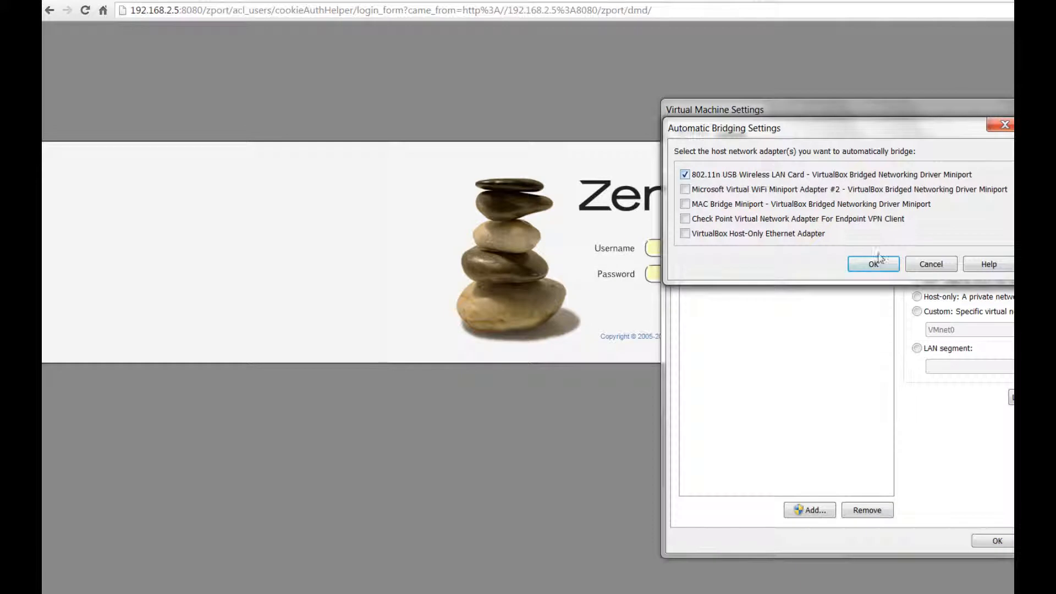
pyautogui.click(931, 264)
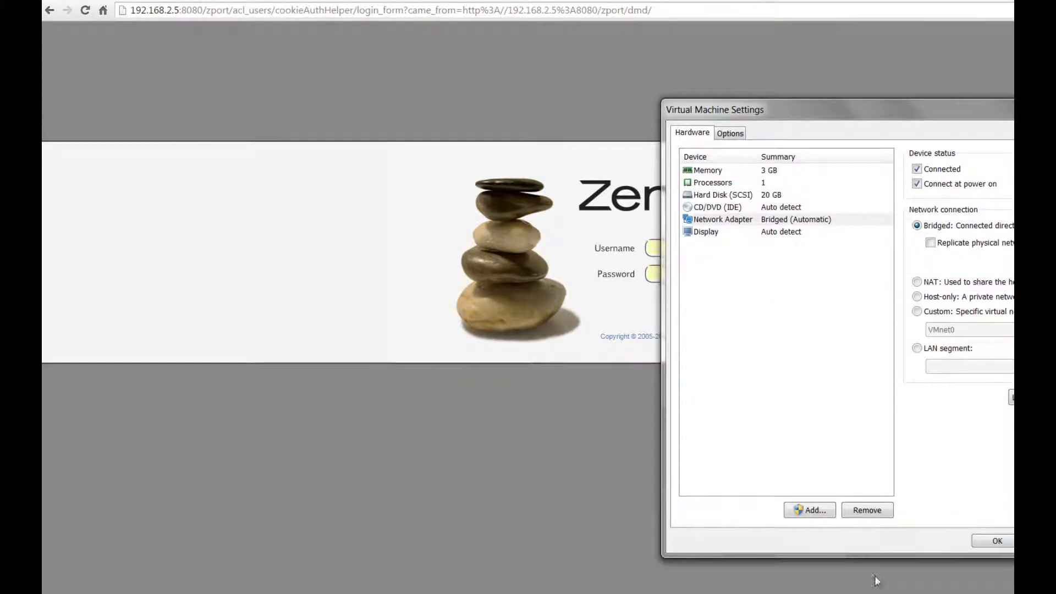
pyautogui.click(996, 540)
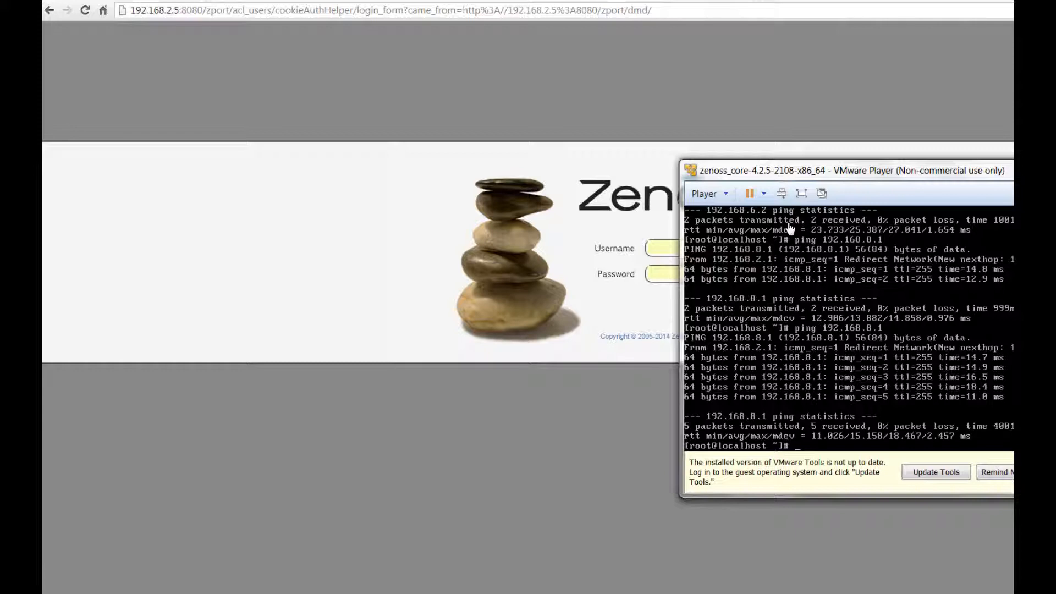
# Step: Ping 192.168.5.1 from the Zenoss VM, stop it after the replies, and minimize the VM window
pyautogui.write('ping 192.168.5.1')
pyautogui.press('Return')
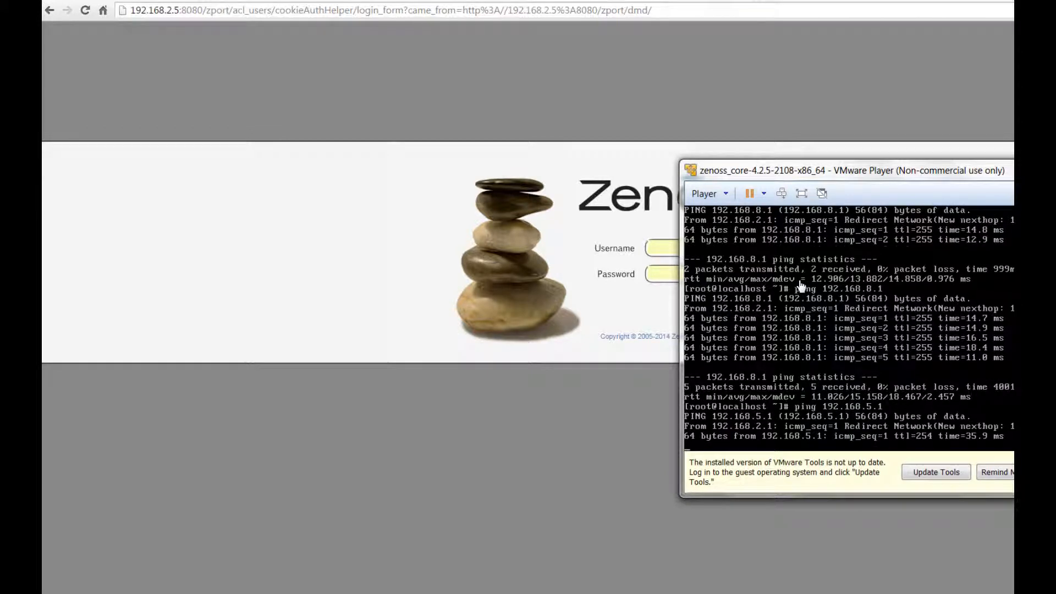
pyautogui.hotkey('ctrl', 'c')
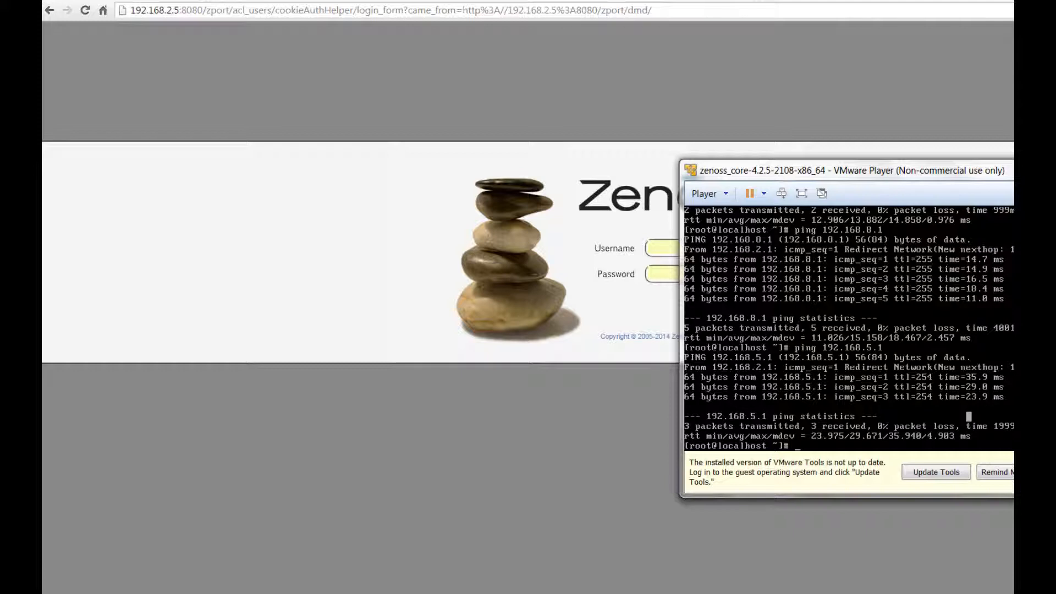
pyautogui.press('super+Down')
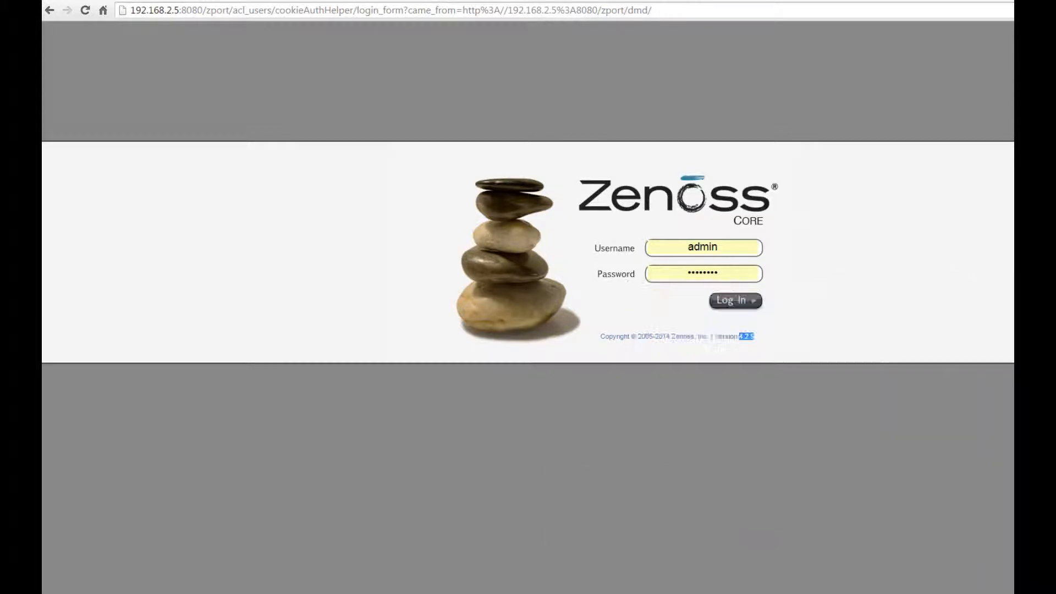
pyautogui.click(463, 593)
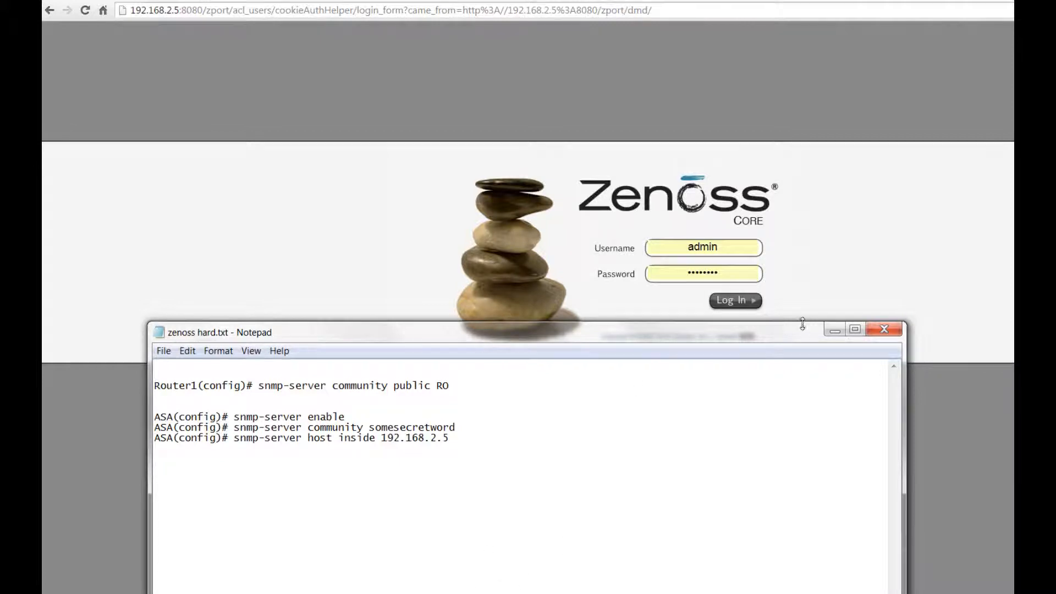
pyautogui.click(832, 330)
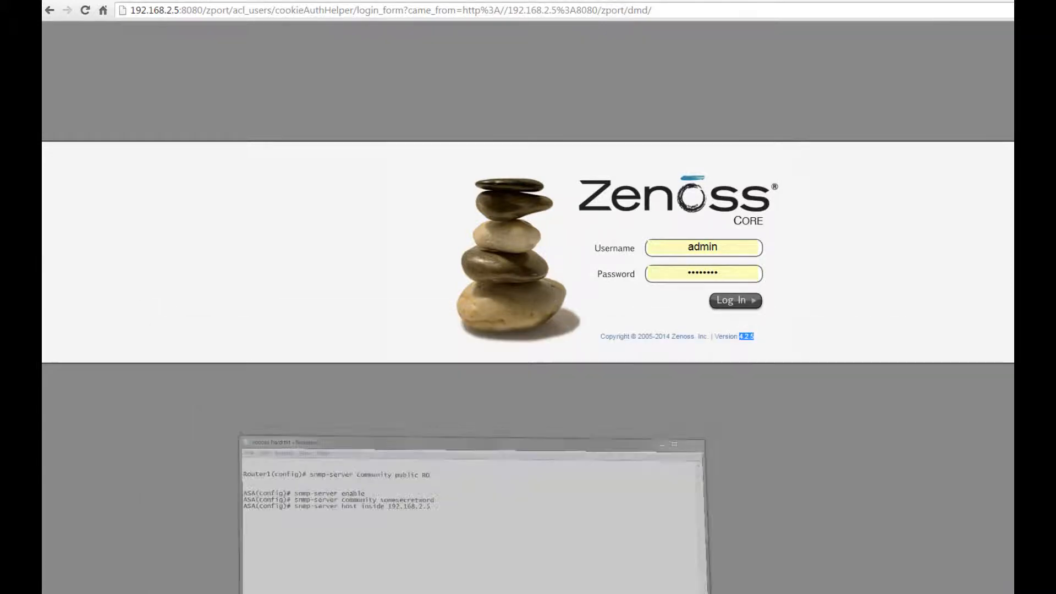
pyautogui.click(629, 593)
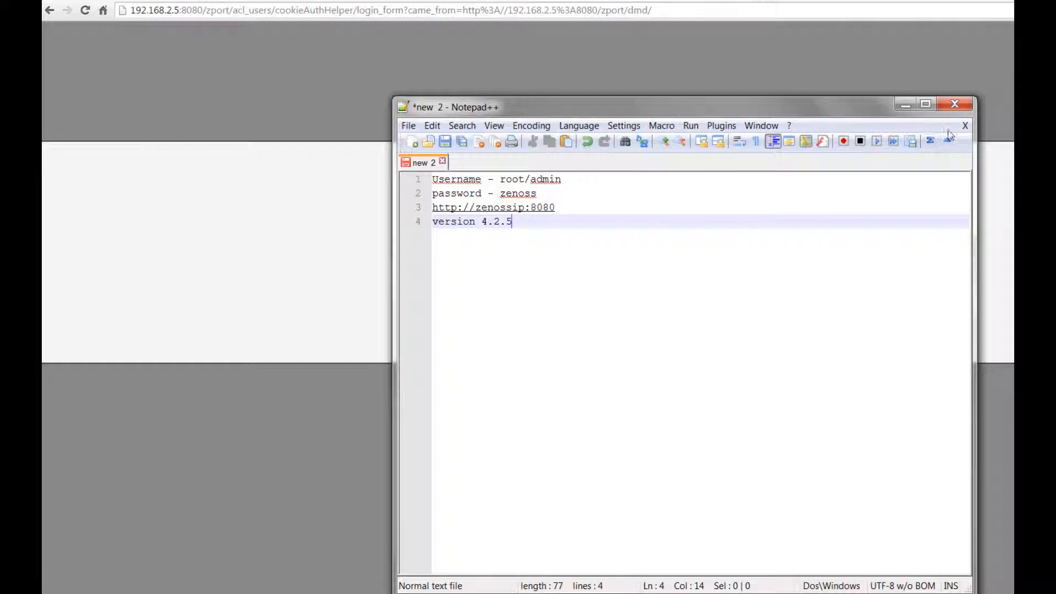
pyautogui.click(904, 105)
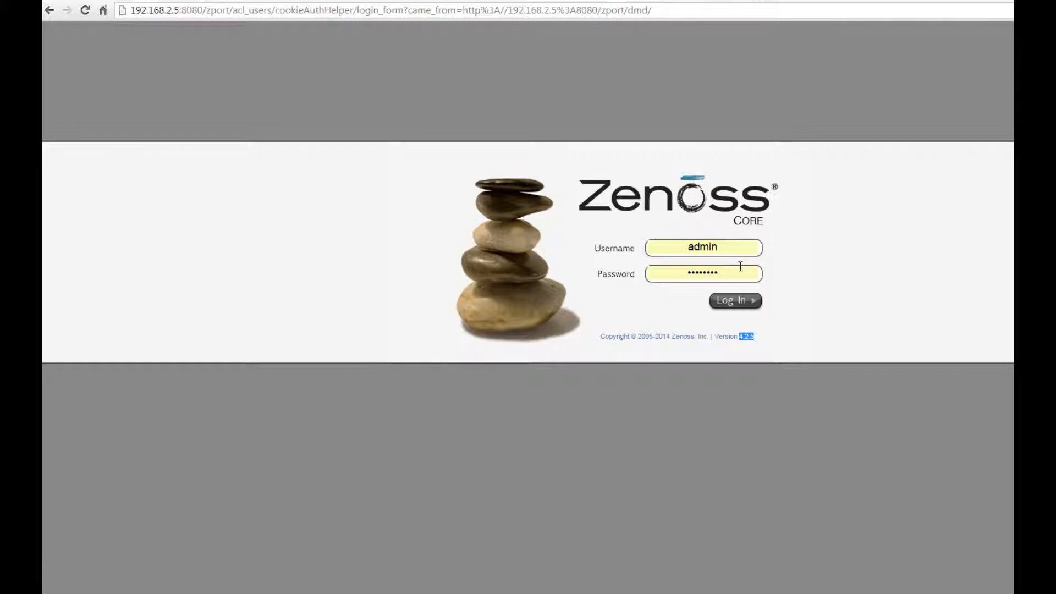
# Step: Check the Zenoss page address and log in to the Zenoss Core console
pyautogui.click(541, 592)
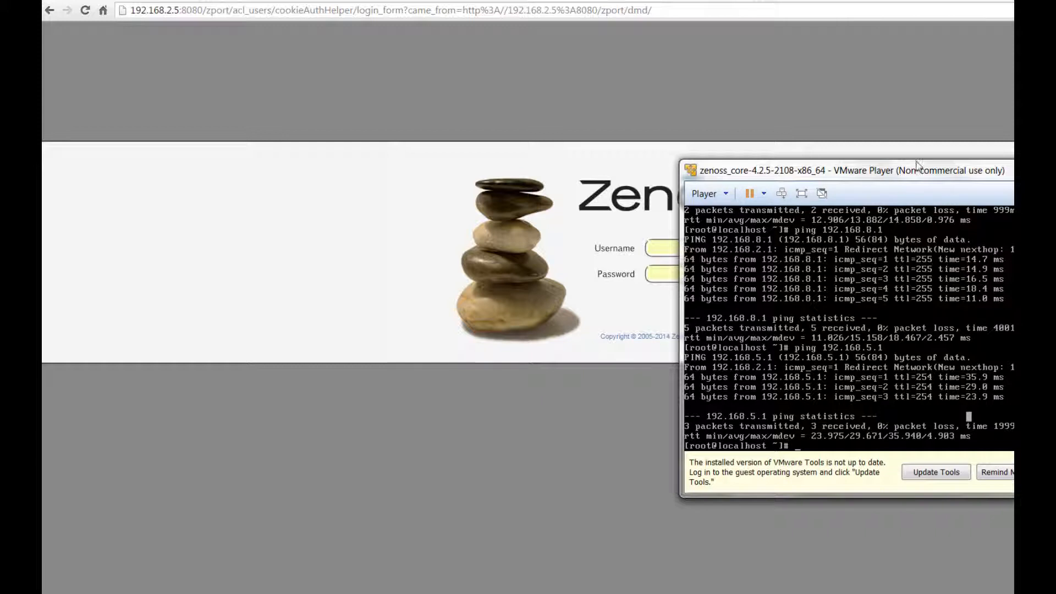
pyautogui.click(1012, 168)
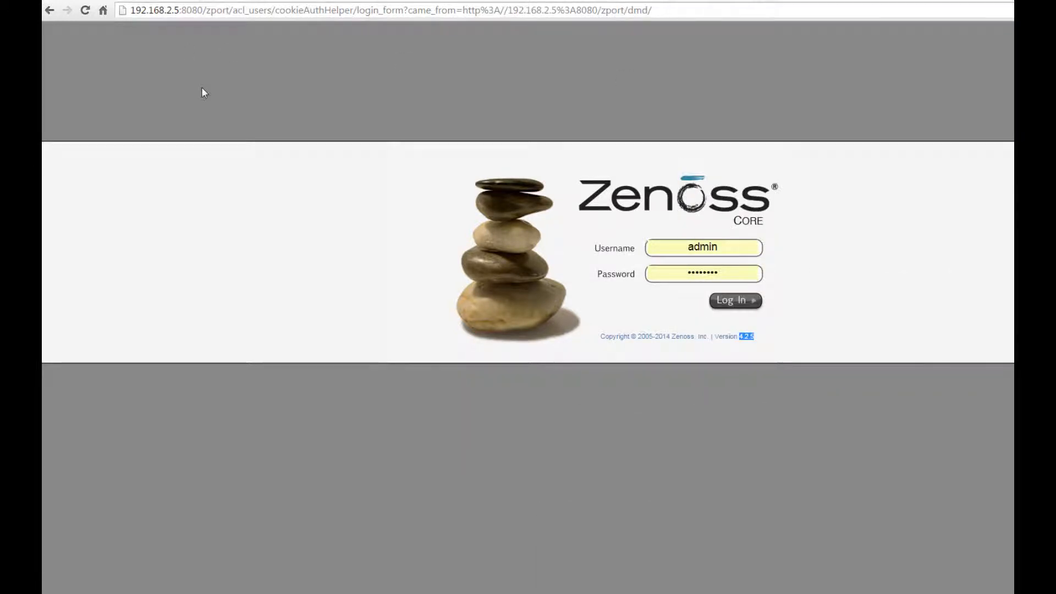
pyautogui.click(176, 11)
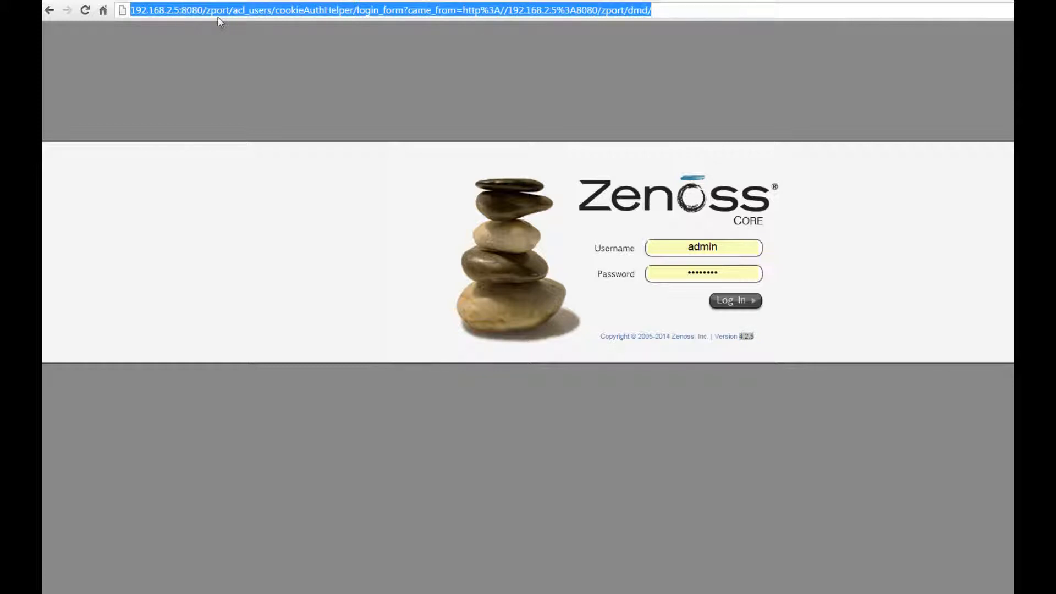
pyautogui.click(180, 10)
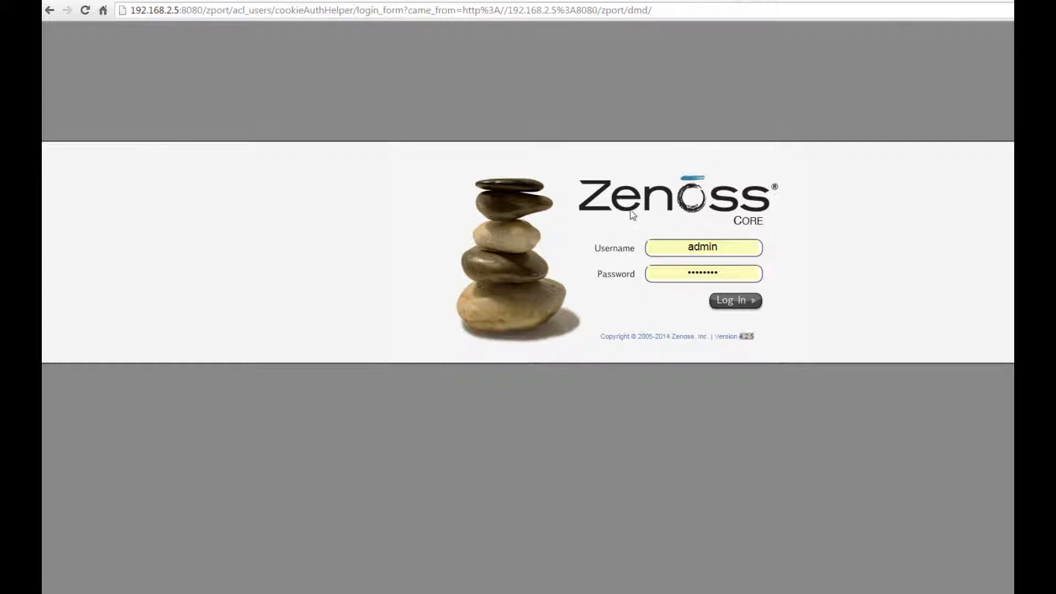
pyautogui.click(732, 306)
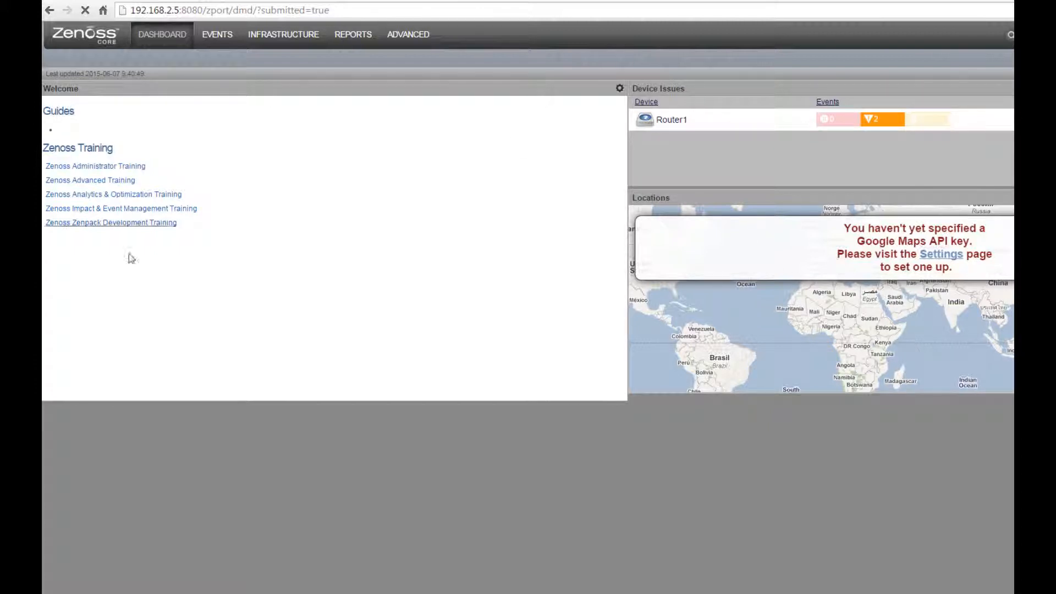
# Step: Open Infrastructure > Devices and filter the device list to the Network class
pyautogui.click(290, 41)
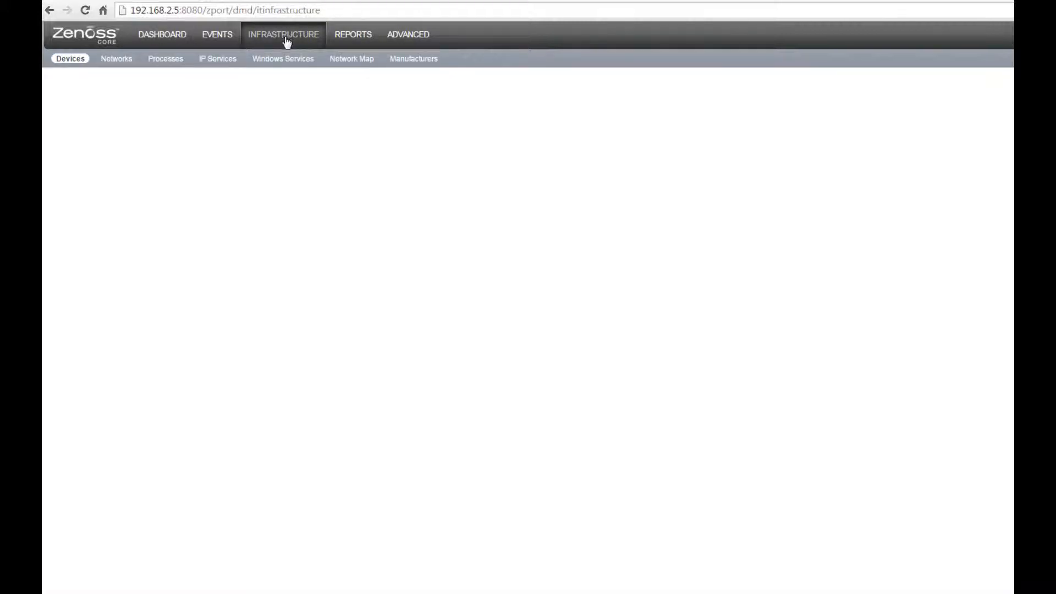
pyautogui.click(67, 65)
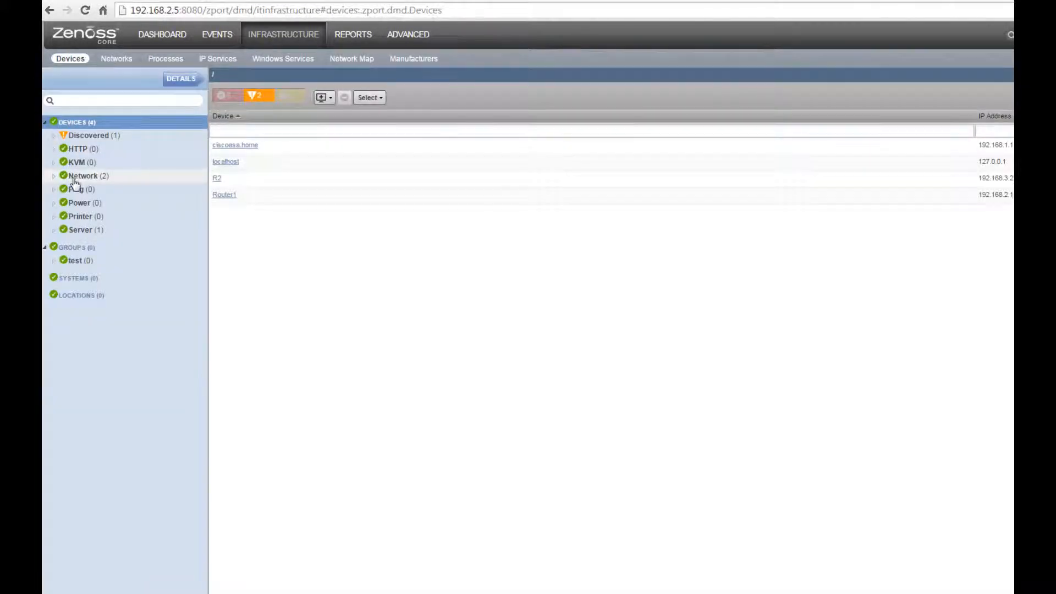
pyautogui.click(60, 178)
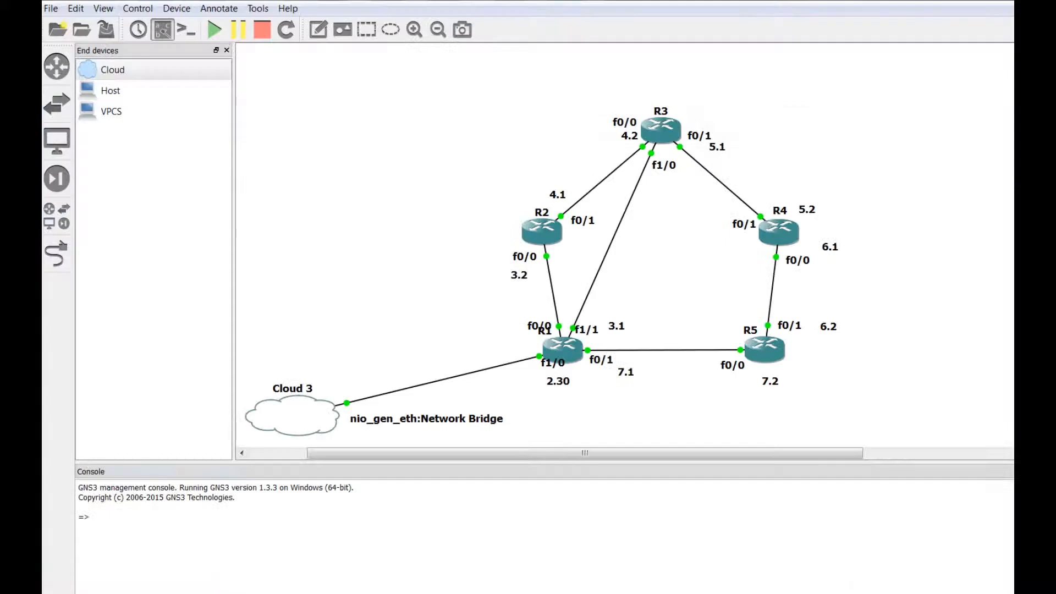
# Step: Inspect Cloud 3's configuration and host interface list, closing it without changes
pyautogui.rightClick(295, 419)
pyautogui.click(312, 424)
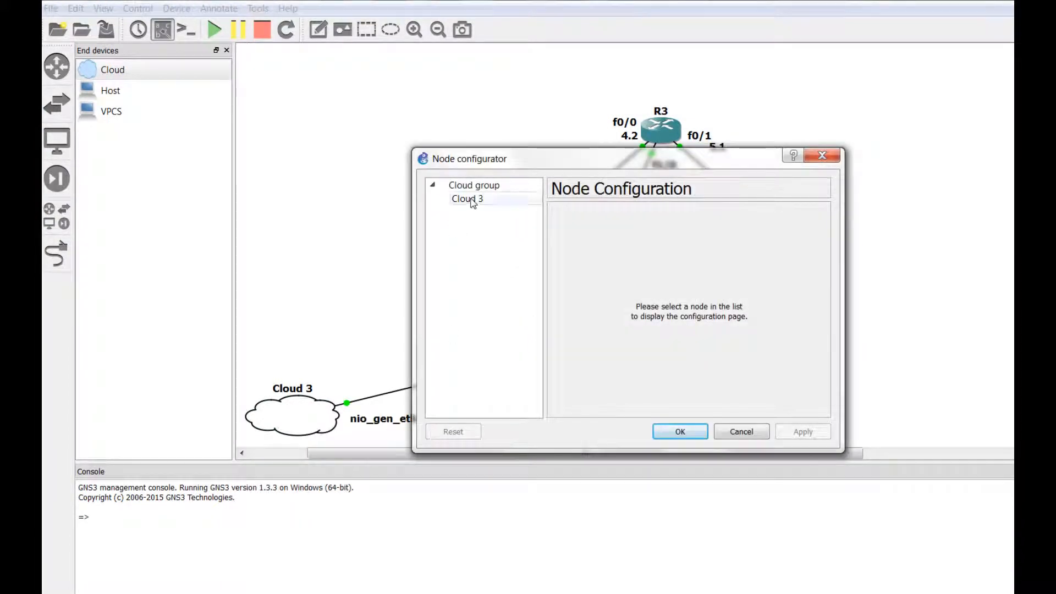
pyautogui.click(471, 199)
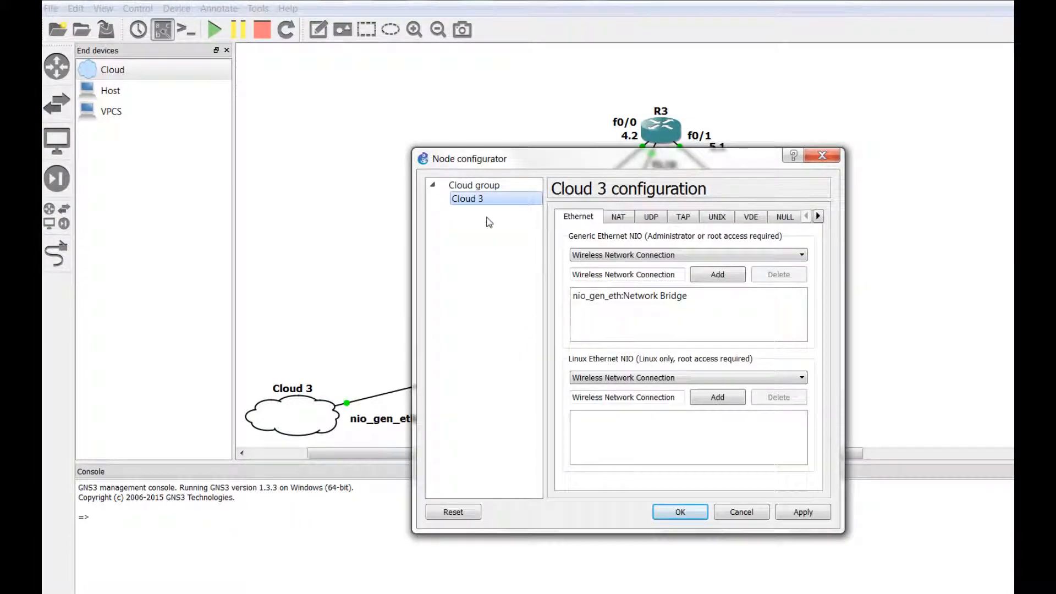
pyautogui.click(621, 256)
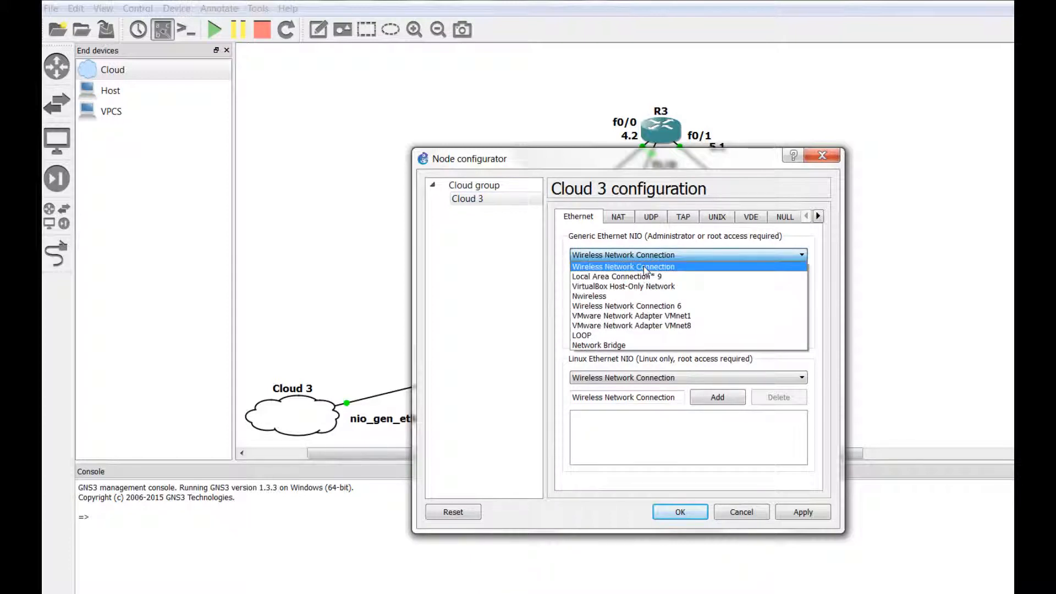
pyautogui.click(577, 236)
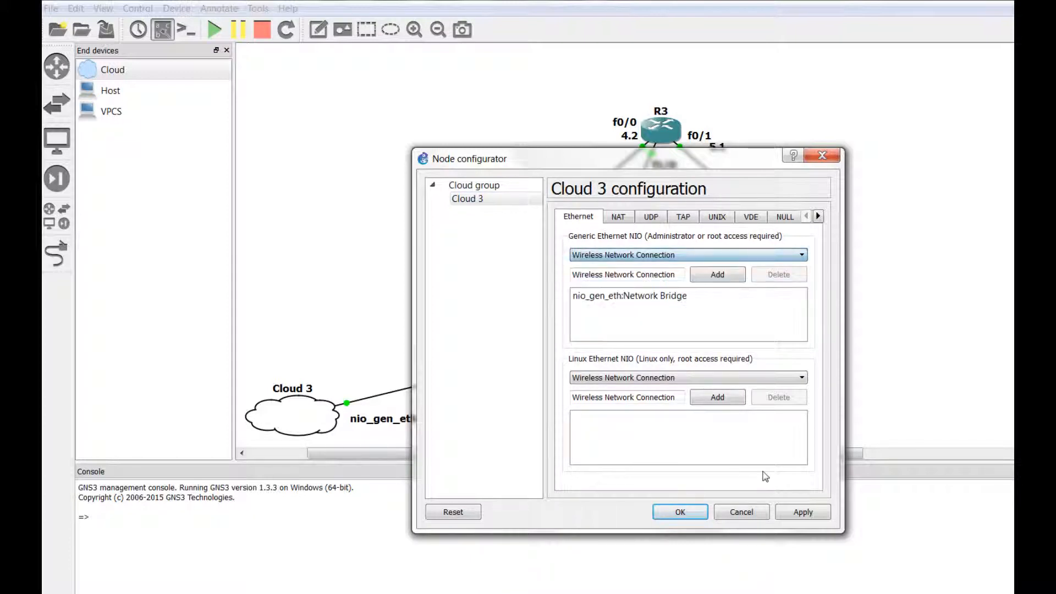
pyautogui.click(742, 514)
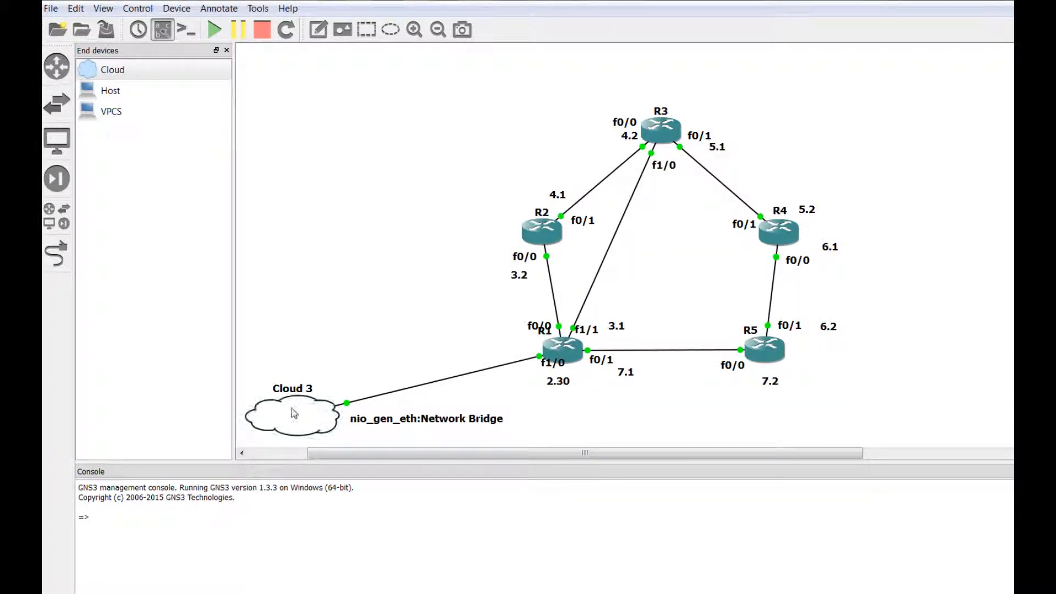
pyautogui.moveTo(292, 408)
# Step: Recheck Cloud 3's nio_gen_eth:Network Bridge connection and close its configuration unchanged
pyautogui.moveTo(317, 424)
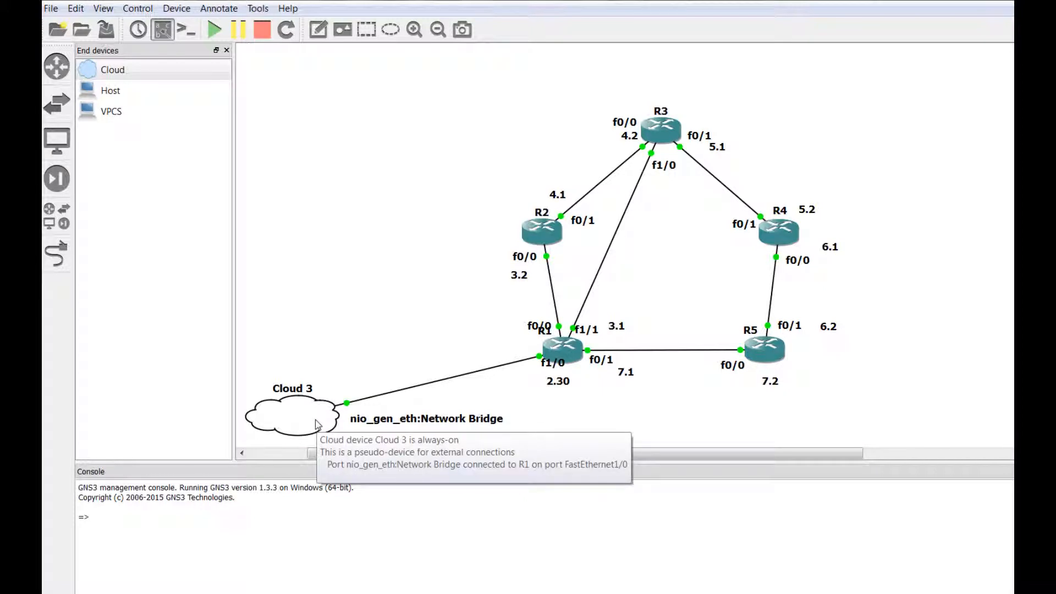
pyautogui.rightClick(317, 424)
pyautogui.click(352, 430)
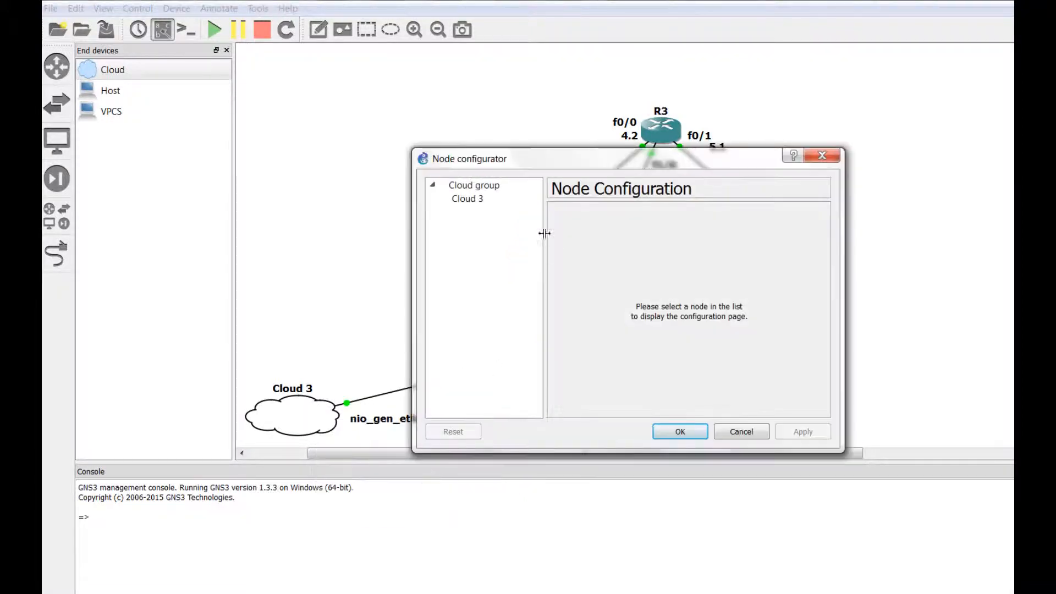
pyautogui.click(482, 203)
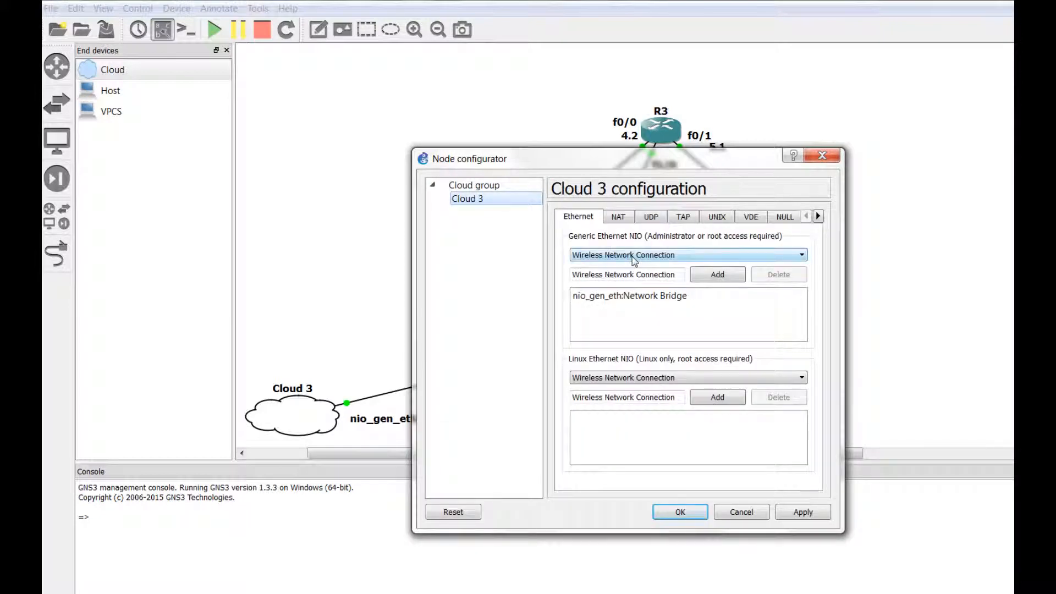
pyautogui.click(643, 299)
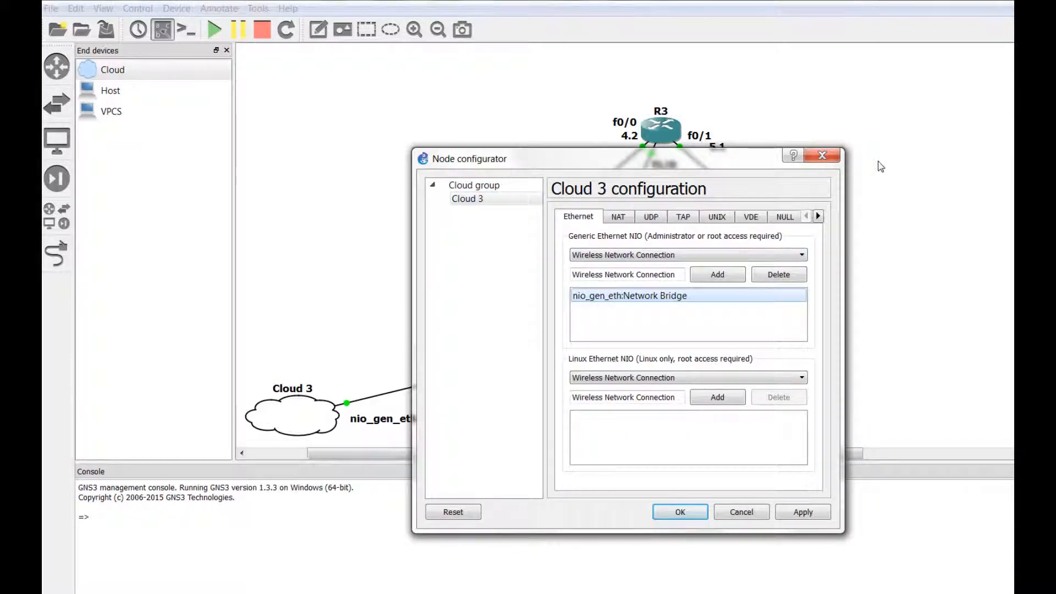
pyautogui.click(743, 511)
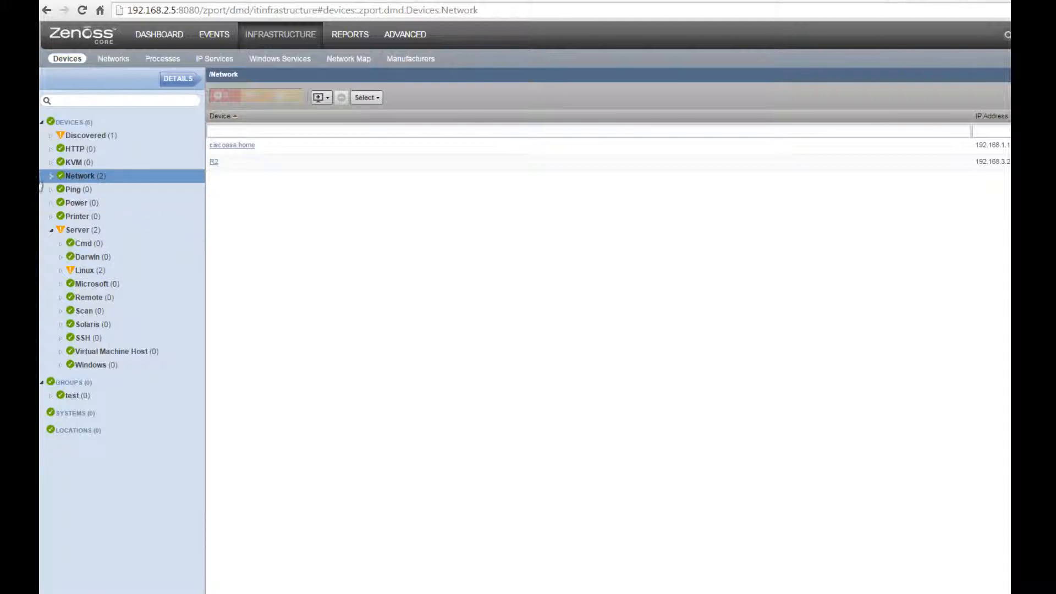
pyautogui.click(320, 102)
pyautogui.click(320, 100)
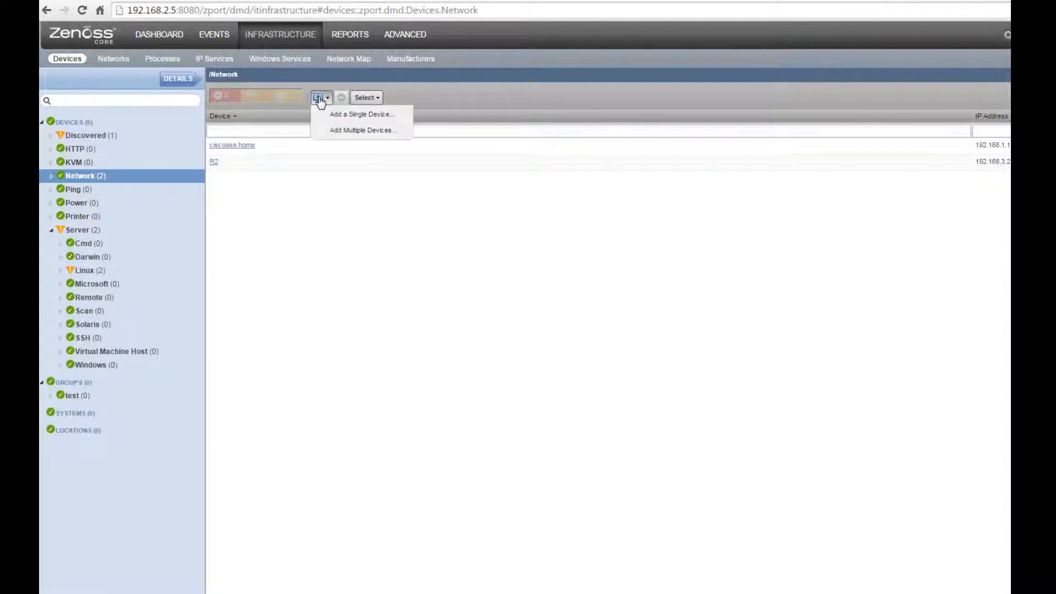
pyautogui.click(366, 132)
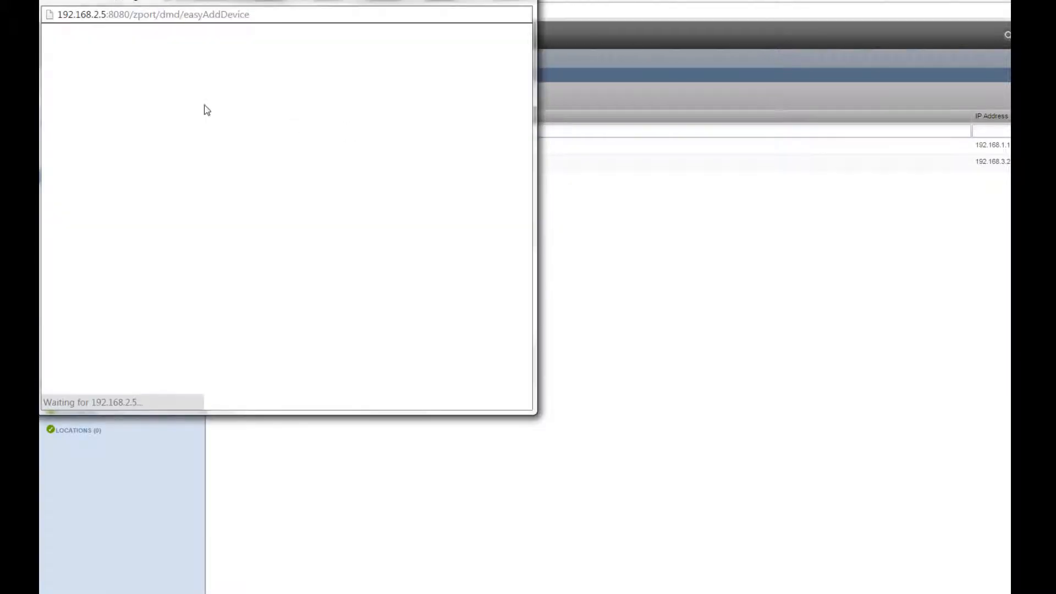
pyautogui.click(148, 60)
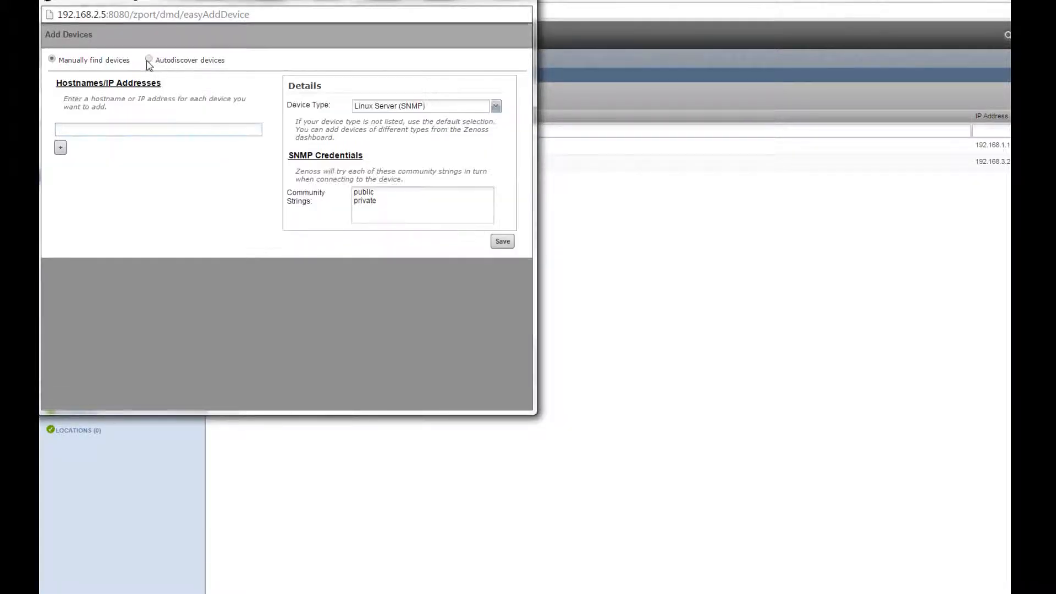
pyautogui.moveTo(160, 62); pyautogui.dragTo(201, 62)
pyautogui.click(183, 135)
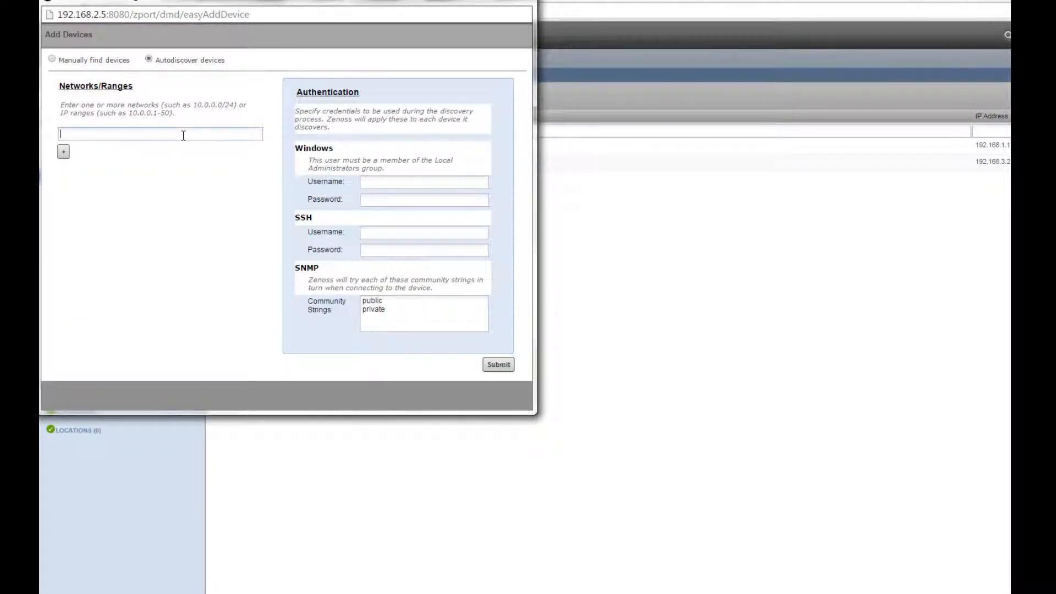
pyautogui.moveTo(293, 3); pyautogui.dragTo(418, 45)
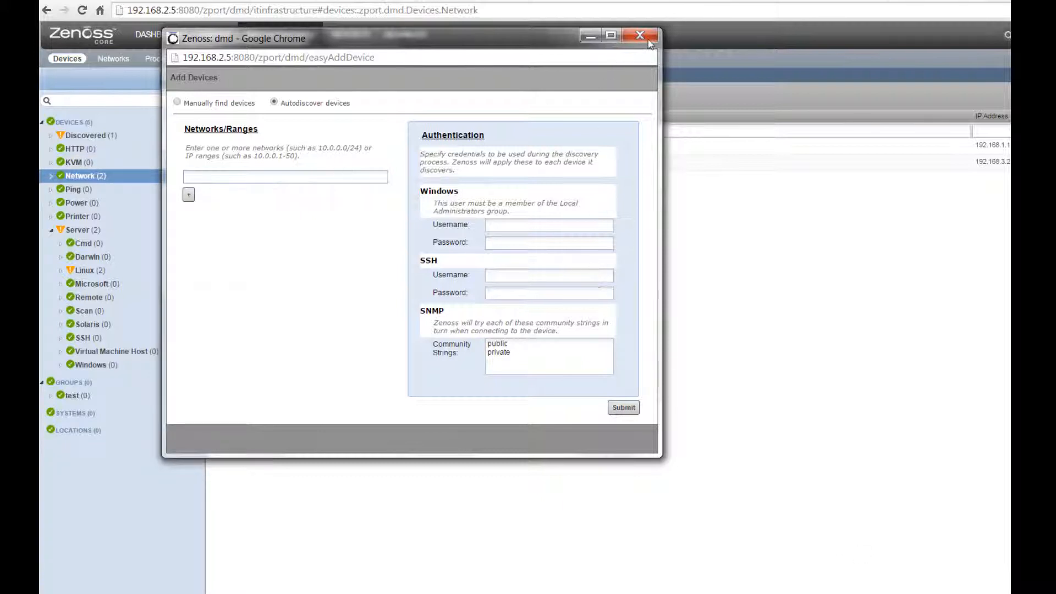
pyautogui.moveTo(482, 49); pyautogui.dragTo(480, 67)
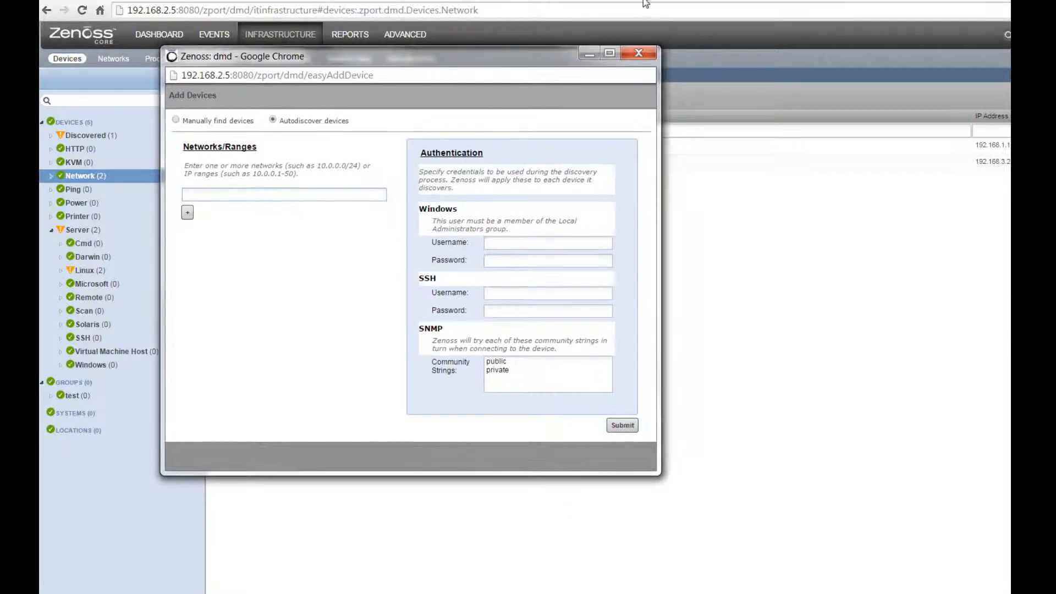
pyautogui.click(638, 55)
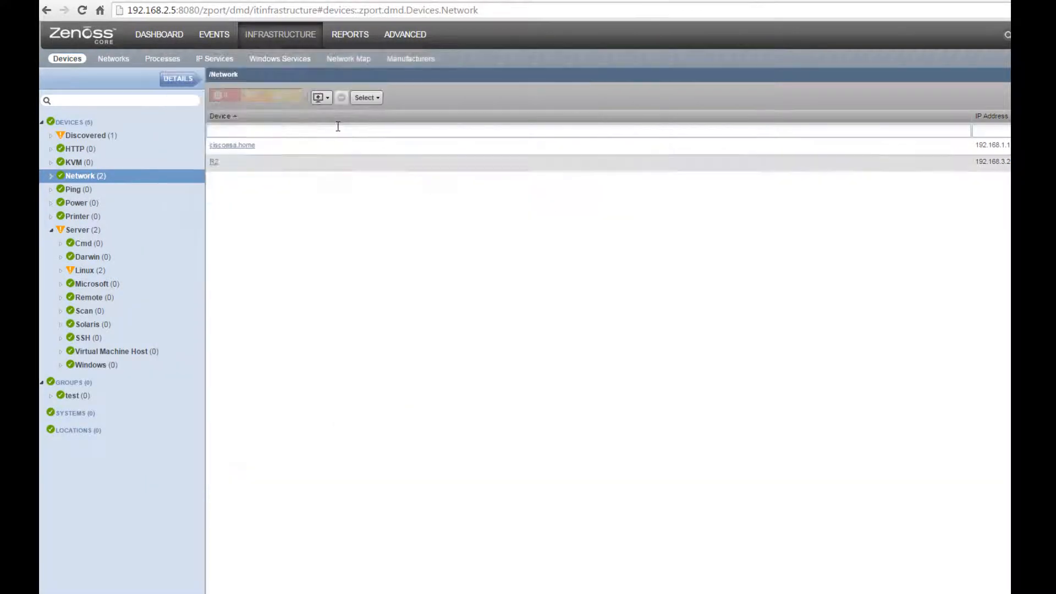
# Step: Open the Add a Single Device form and enter 192.168.3.1 as the name or IP
pyautogui.click(325, 99)
pyautogui.click(337, 114)
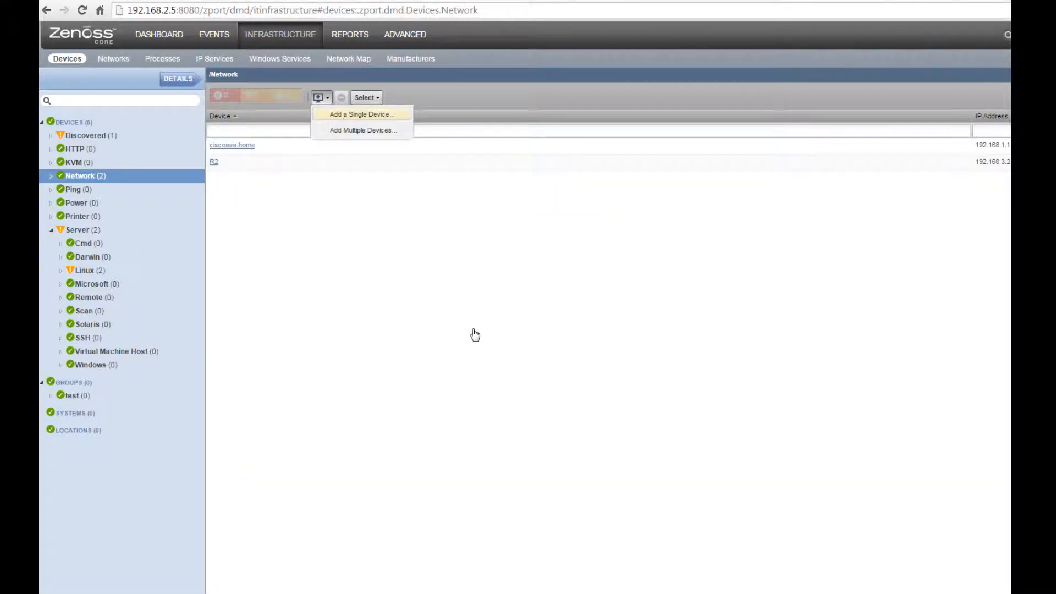
pyautogui.click(457, 206)
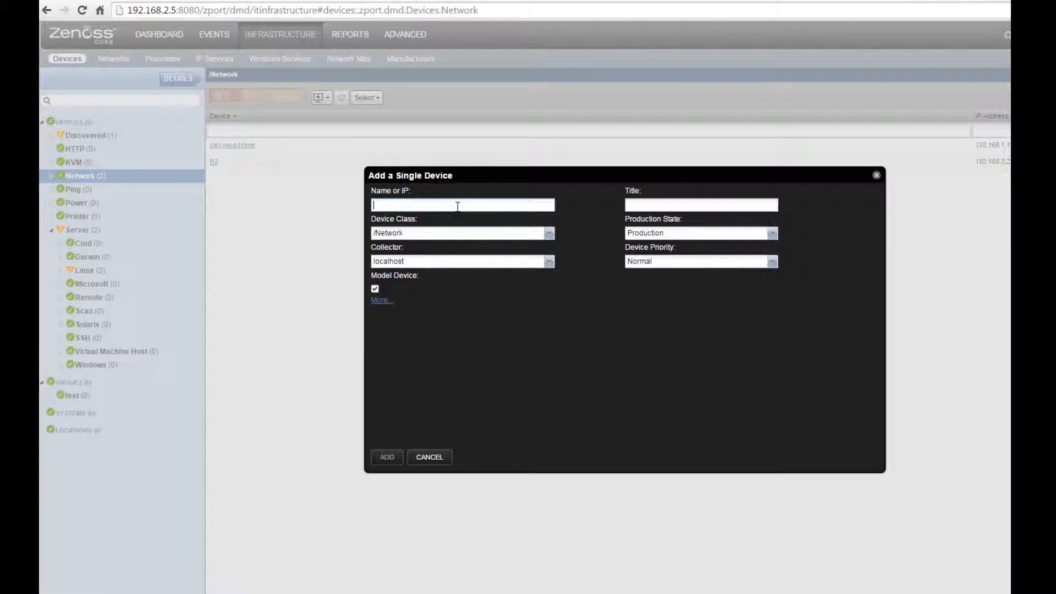
pyautogui.write('192.168.1.3')
pyautogui.press('BackSpace')
pyautogui.press('BackSpace')
pyautogui.write('3.1')
# Step: Reveal the extra fields and fill in the SNMP community string
pyautogui.click(383, 302)
pyautogui.click(422, 323)
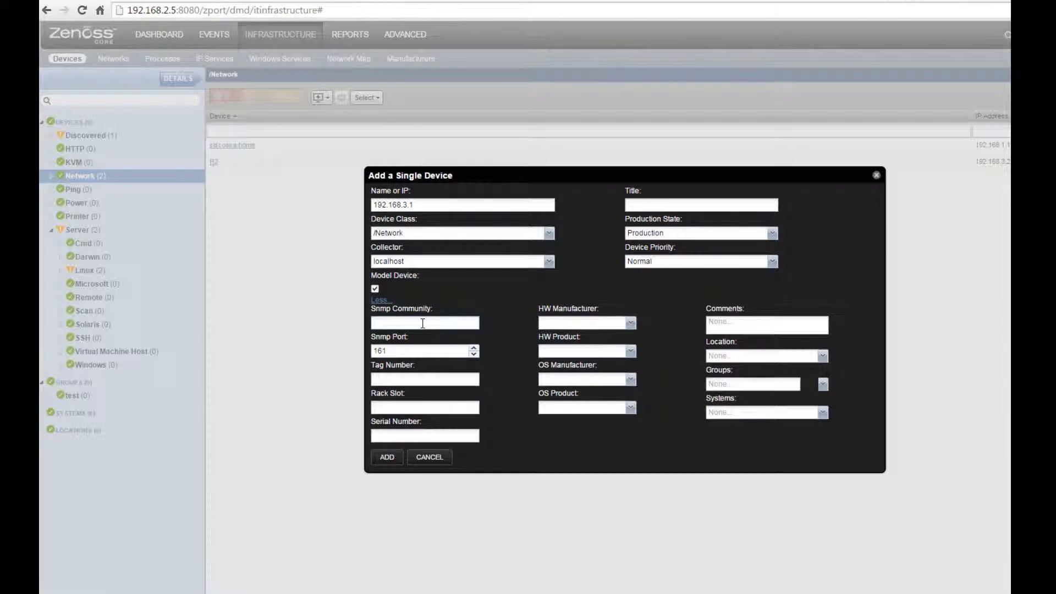
pyautogui.write('public')
pyautogui.moveTo(400, 593)
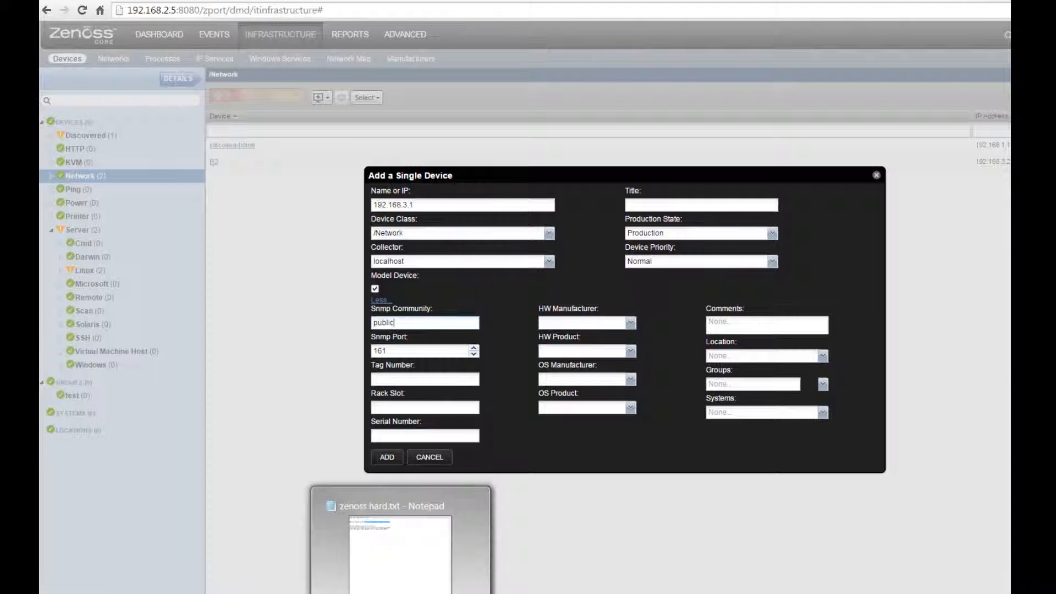
pyautogui.click(406, 549)
pyautogui.moveTo(407, 331); pyautogui.dragTo(560, 129)
pyautogui.click(544, 242)
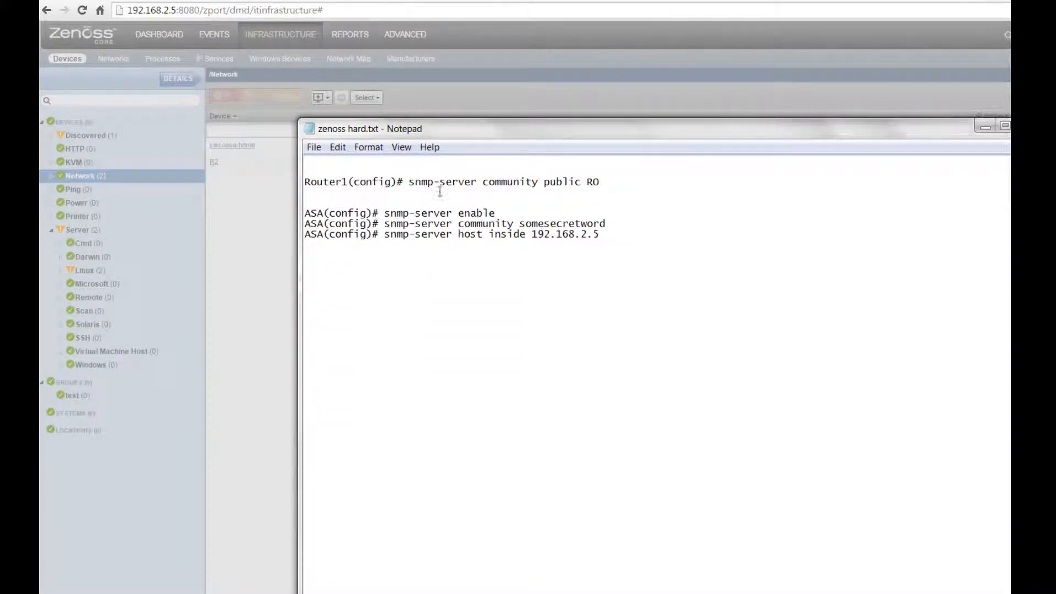
pyautogui.moveTo(410, 183); pyautogui.dragTo(617, 177)
pyautogui.click(571, 183)
pyautogui.moveTo(545, 183); pyautogui.dragTo(584, 184)
pyautogui.doubleClick(572, 184)
pyautogui.moveTo(386, 214); pyautogui.dragTo(617, 236)
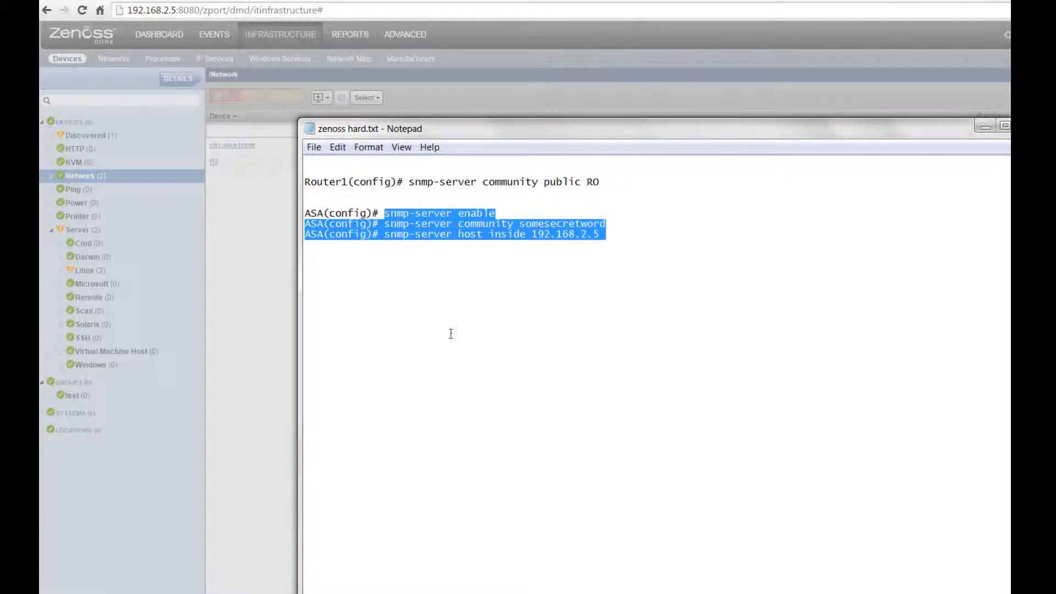
pyautogui.click(449, 314)
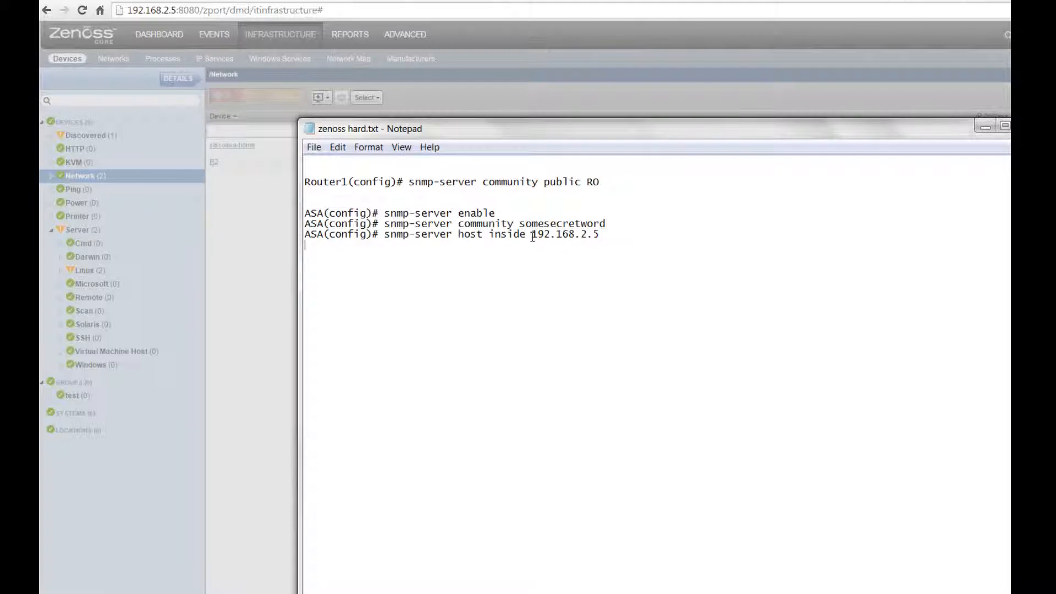
pyautogui.moveTo(533, 236); pyautogui.dragTo(605, 242)
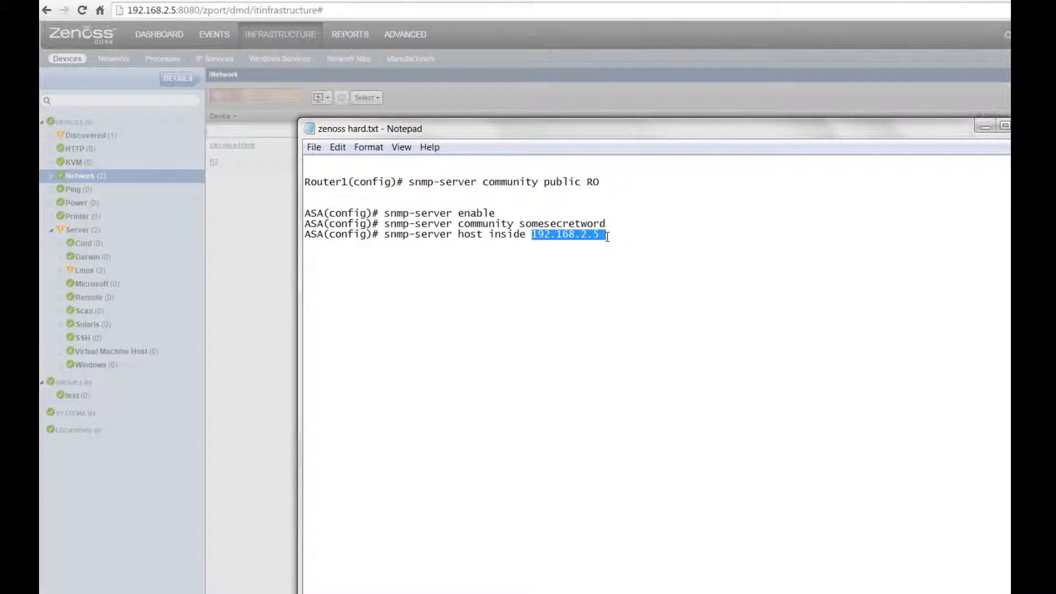
pyautogui.click(595, 235)
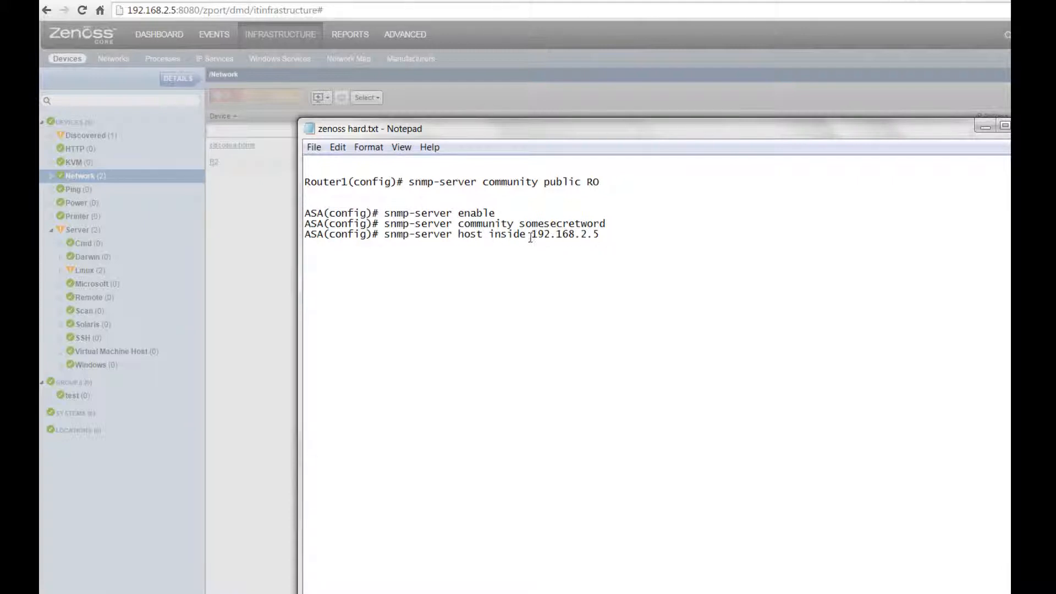
pyautogui.moveTo(531, 237); pyautogui.dragTo(641, 237)
pyautogui.click(640, 237)
pyautogui.moveTo(409, 184); pyautogui.dragTo(629, 182)
pyautogui.click(779, 203)
pyautogui.click(985, 129)
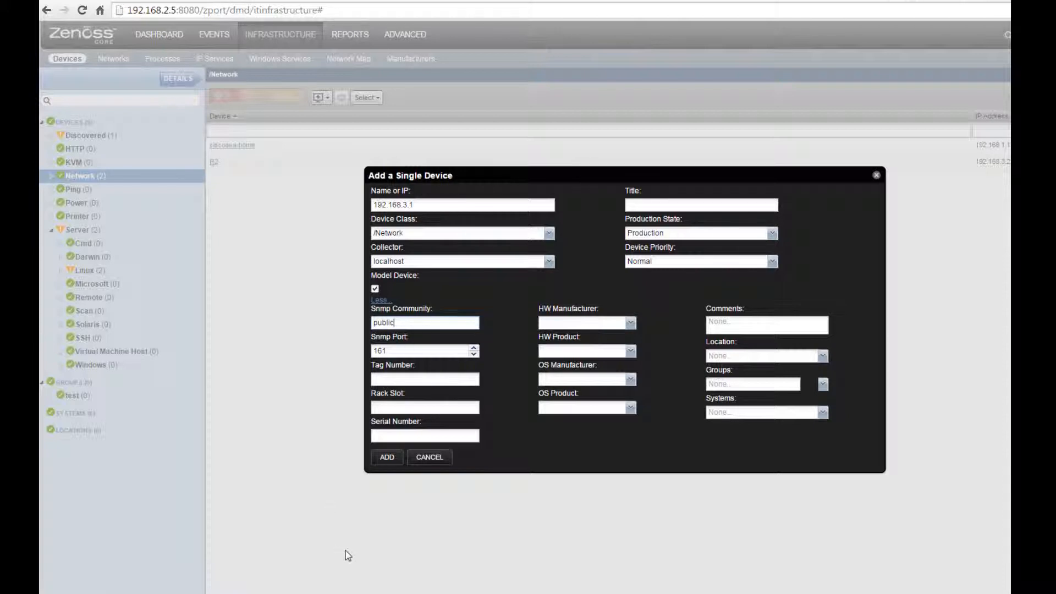
# Step: Submit device 192.168.3.1 and view its add-device job log under Jobs
pyautogui.click(388, 460)
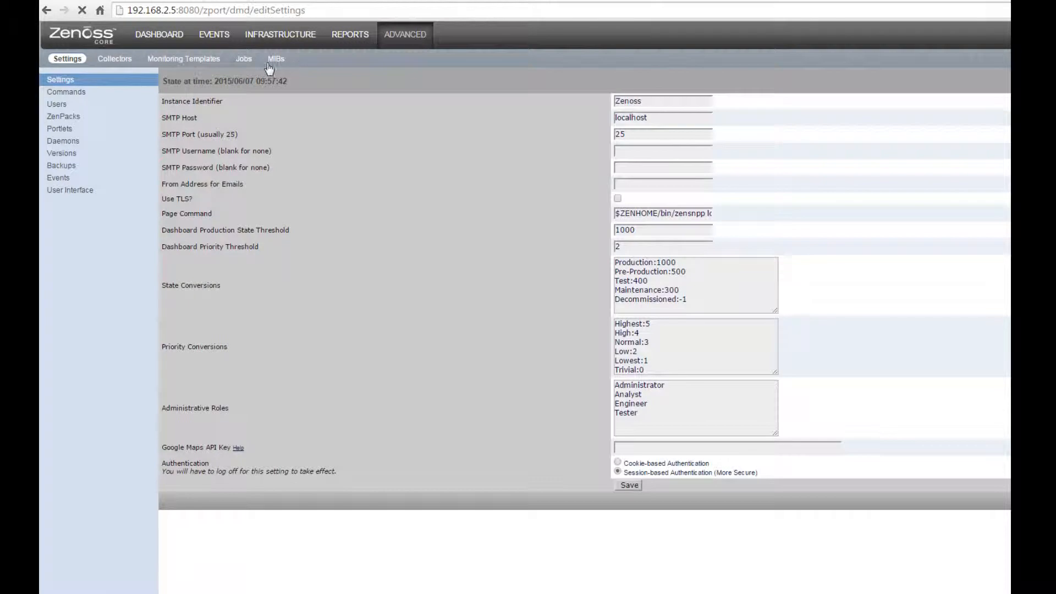
pyautogui.click(244, 60)
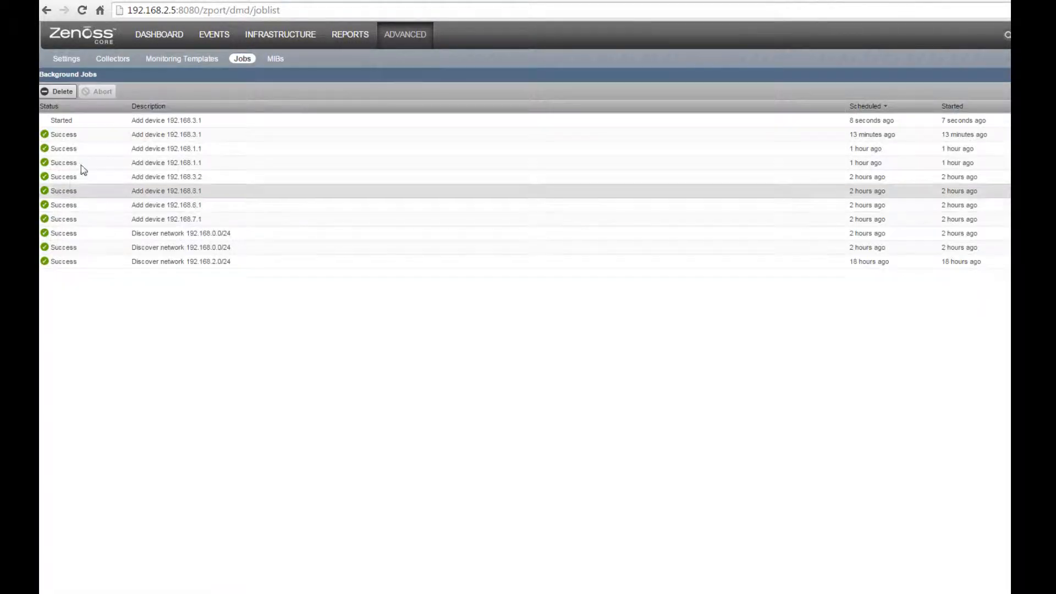
pyautogui.click(111, 123)
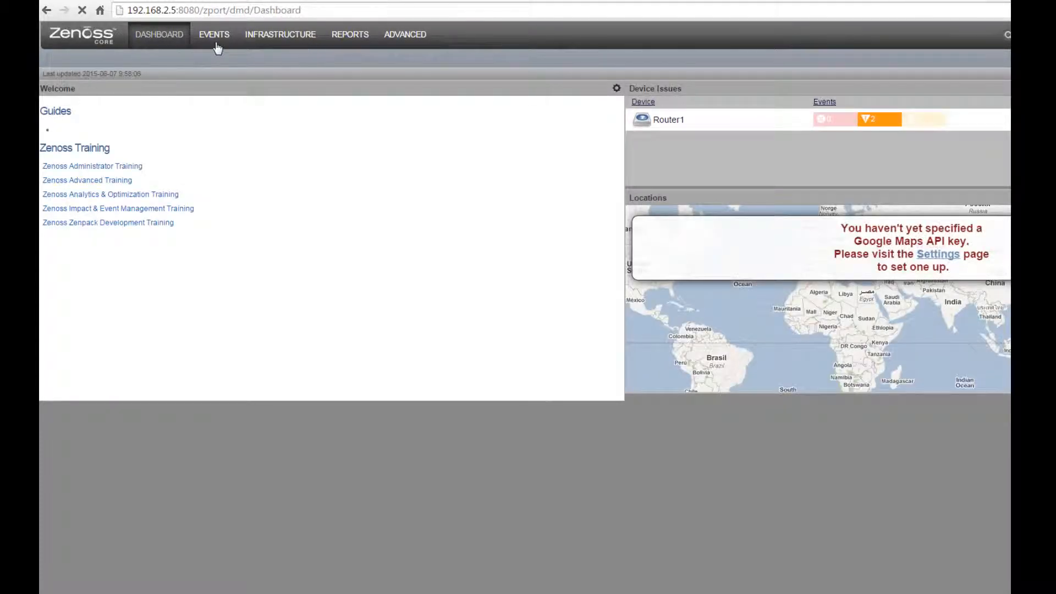
# Step: Browse the Network and Router device classes, then open R1's device details
pyautogui.click(267, 44)
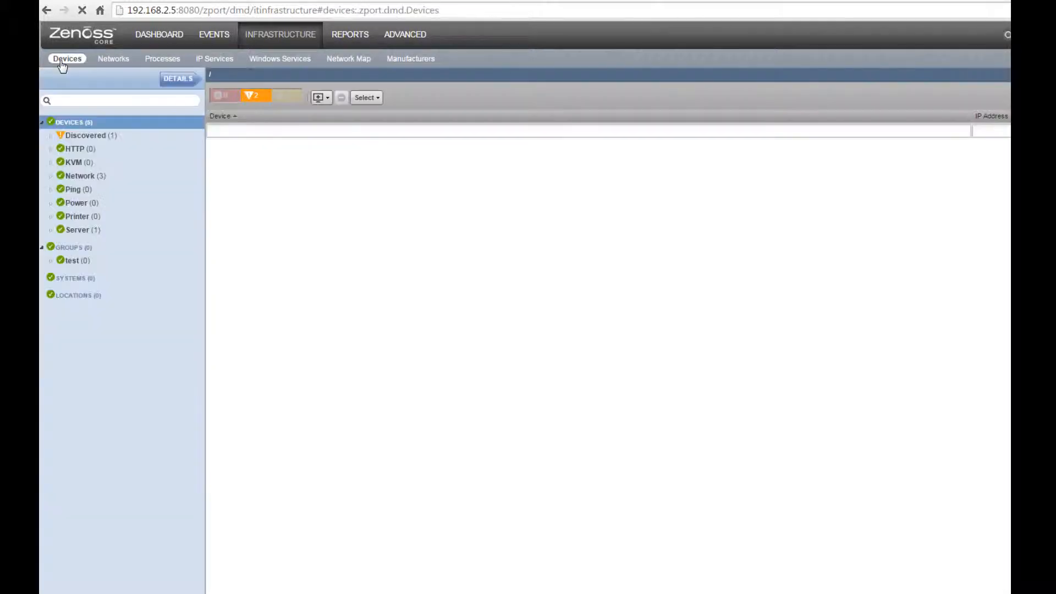
pyautogui.click(66, 59)
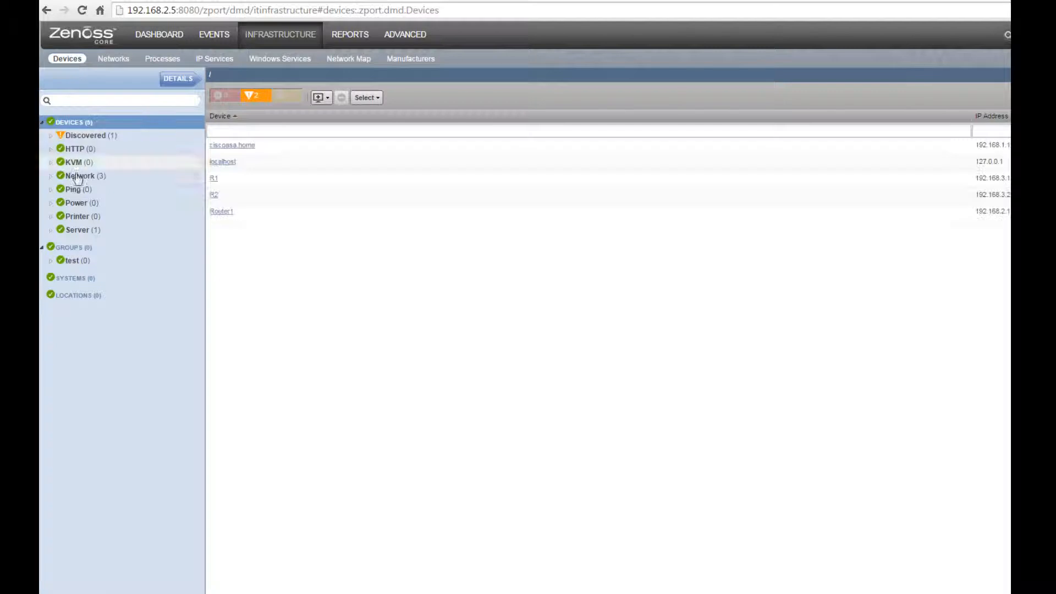
pyautogui.click(80, 176)
pyautogui.click(52, 177)
pyautogui.click(86, 191)
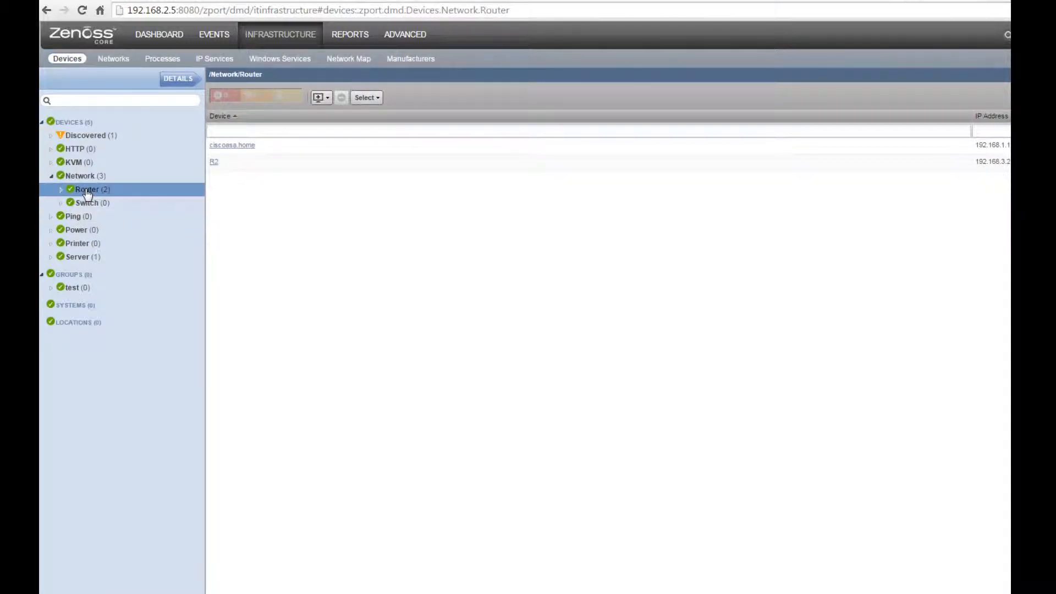
pyautogui.click(61, 190)
pyautogui.click(77, 176)
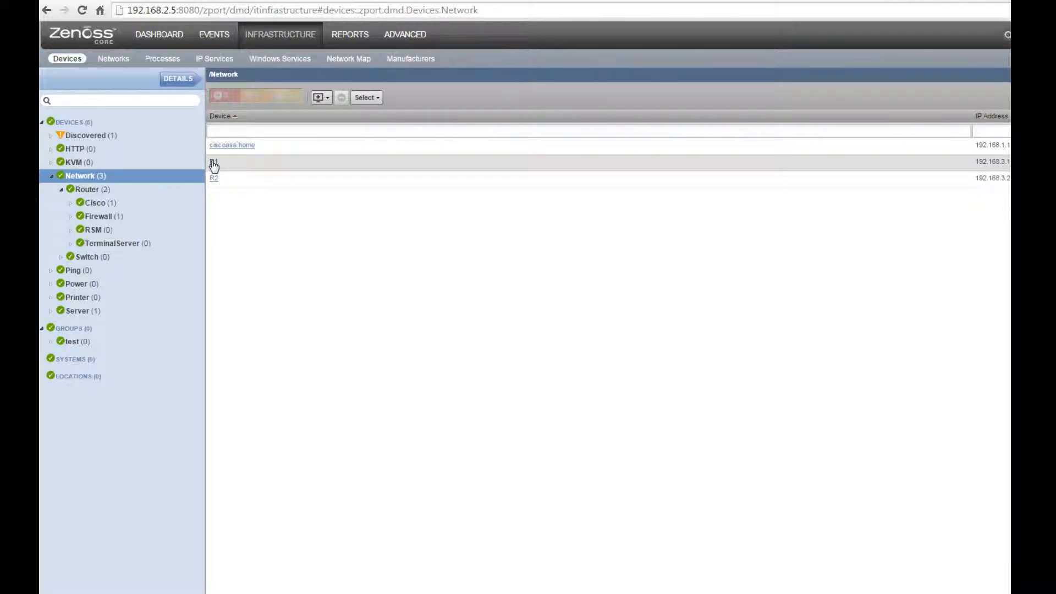
pyautogui.click(214, 163)
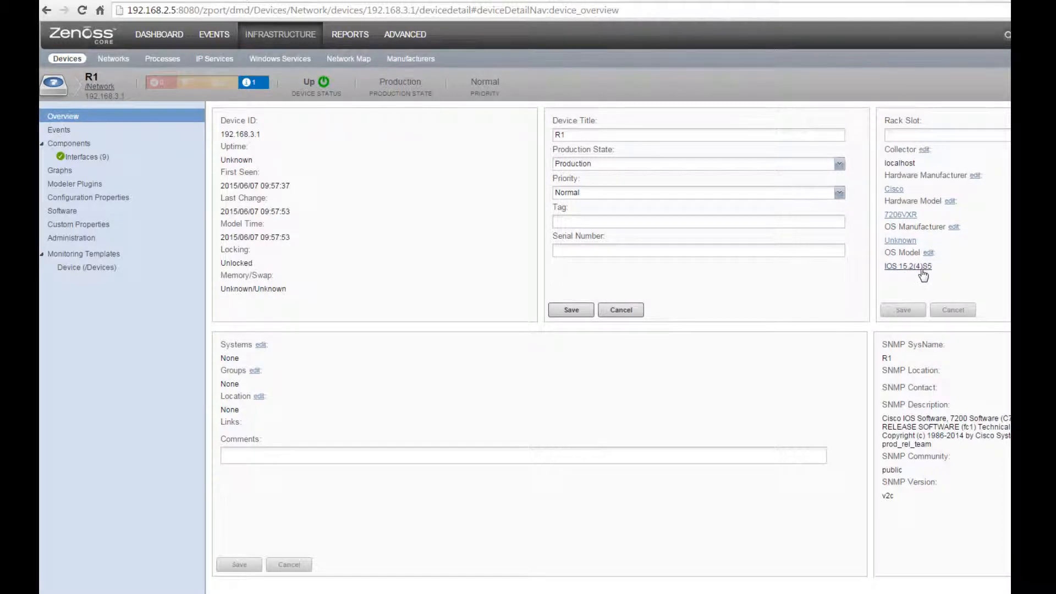
# Step: Select R1's SNMP description, community (public) and version (v2c) text on its overview
pyautogui.moveTo(904, 419); pyautogui.dragTo(953, 498)
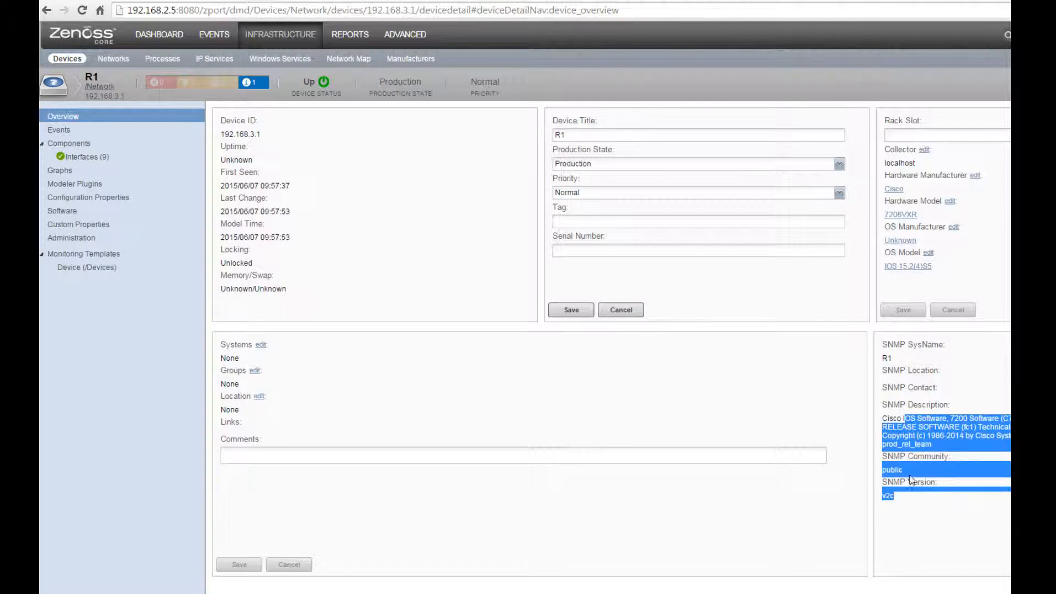
# Step: Open R1's list of nine interfaces and scroll through it
pyautogui.click(93, 158)
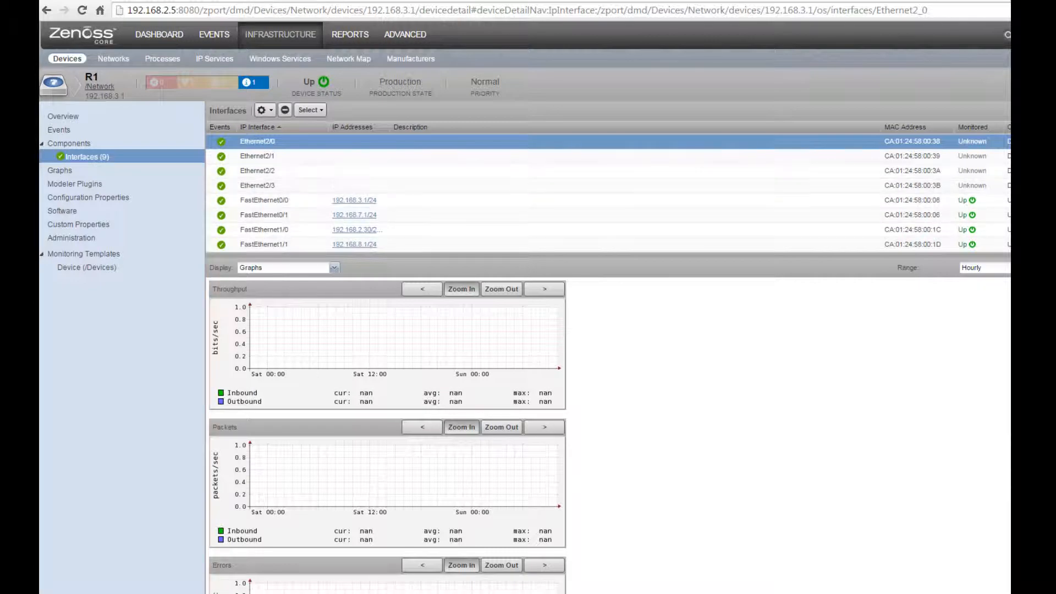
pyautogui.scroll(-1, 607, 192)
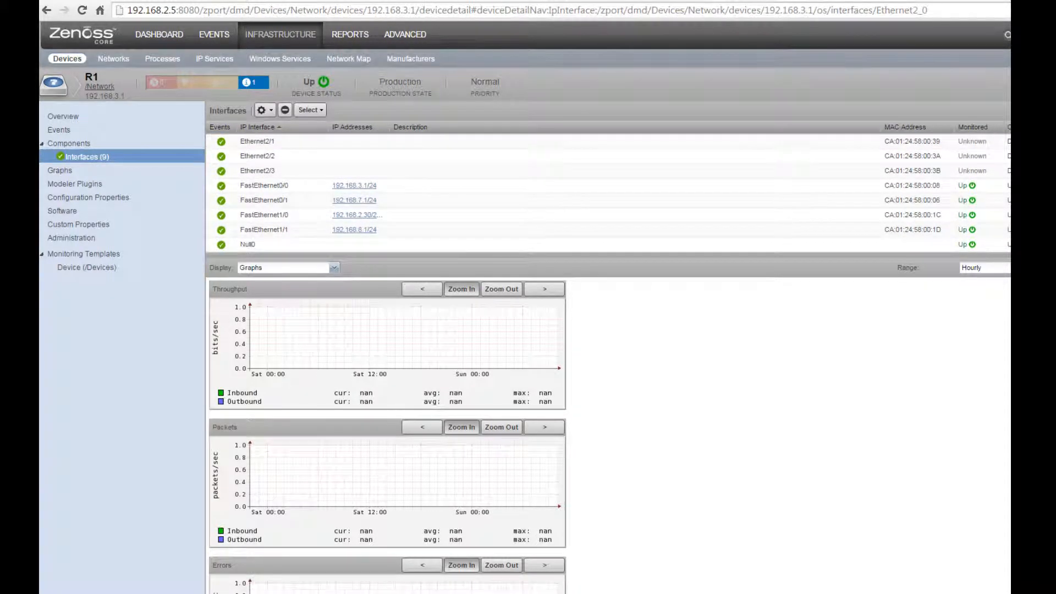
pyautogui.scroll(1, 608, 193)
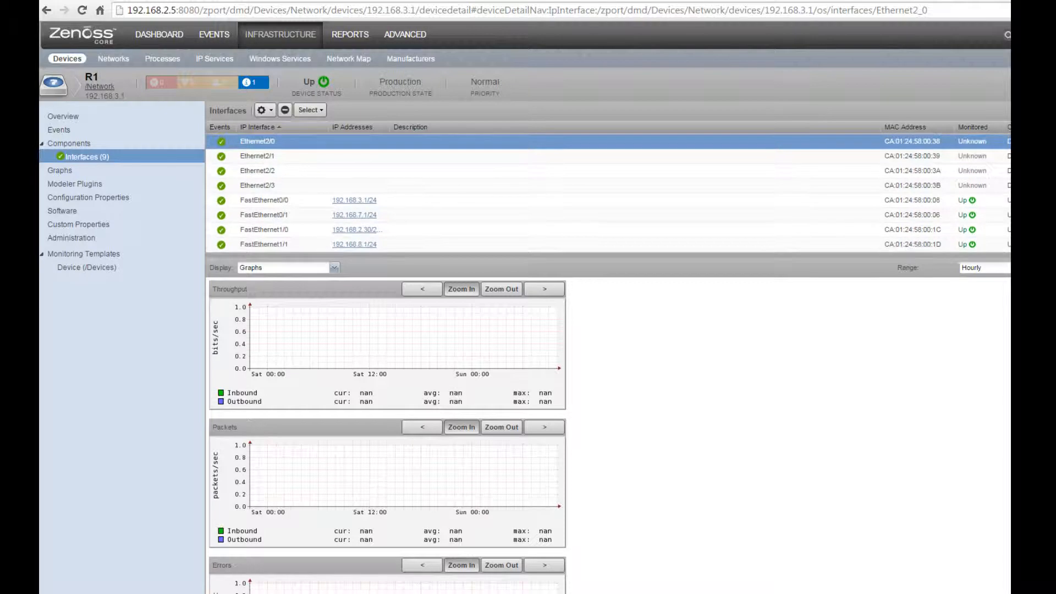
pyautogui.scroll(-1, 608, 193)
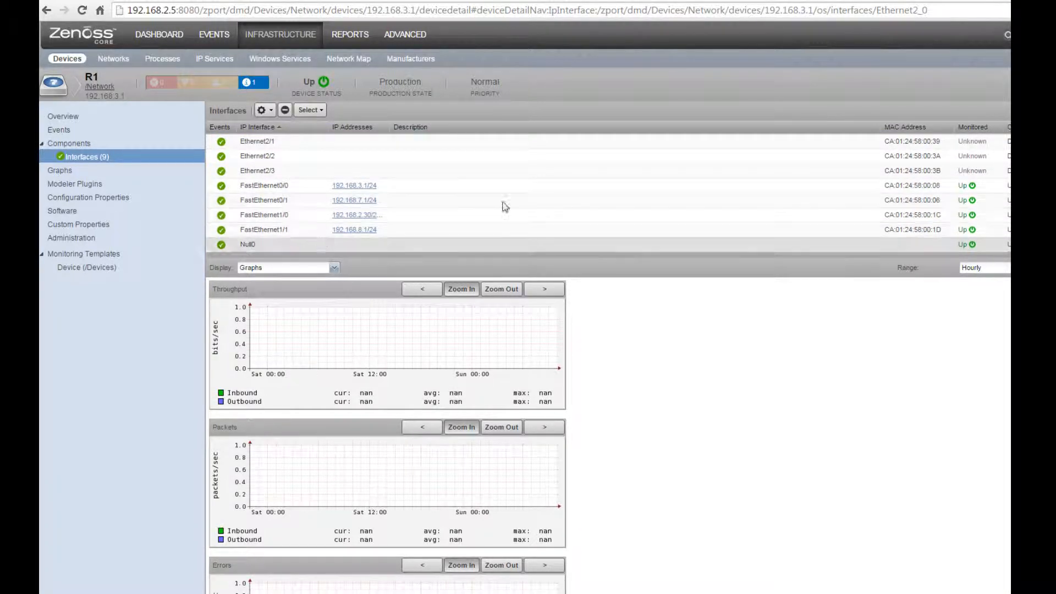
pyautogui.scroll(1, 607, 192)
pyautogui.scroll(-1, 607, 193)
pyautogui.scroll(1, 427, 242)
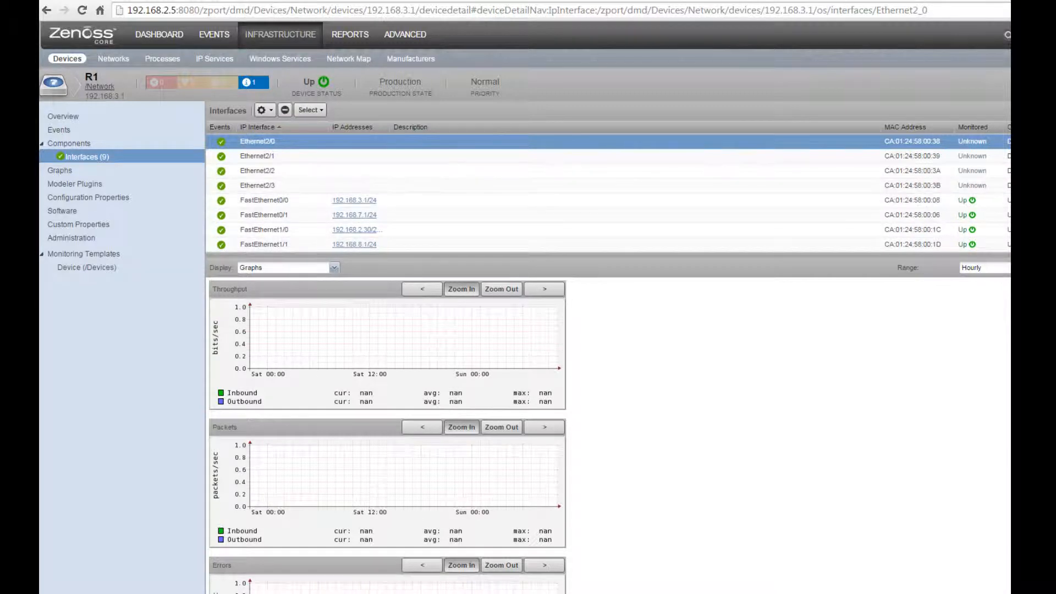
pyautogui.scroll(-1, 382, 214)
# Step: Compare traffic graphs for FastEthernet0/1, 1/0 and 1/1, ending on FastEthernet0/0
pyautogui.click(315, 201)
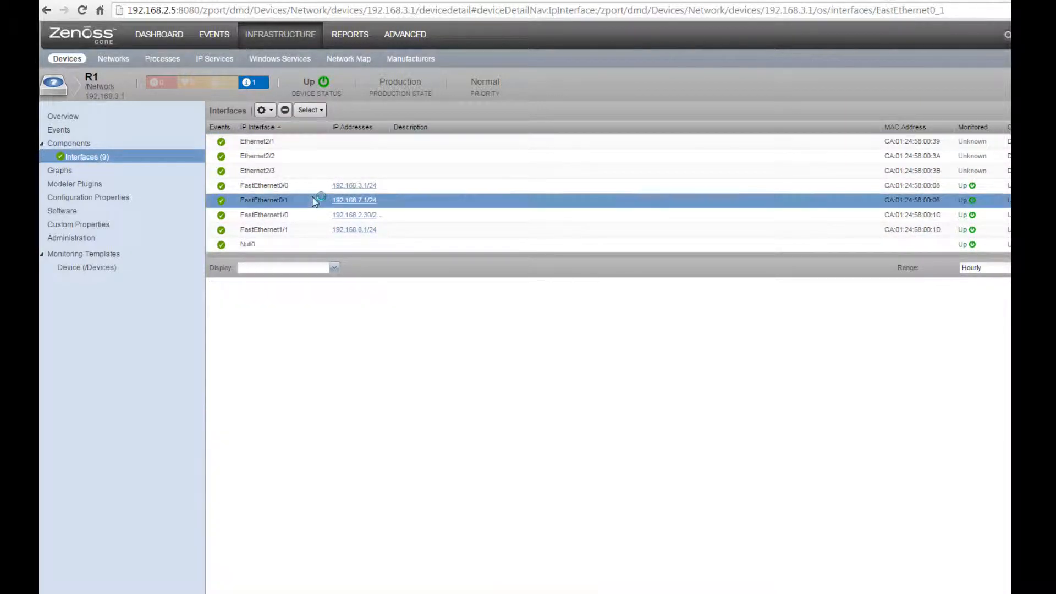
pyautogui.click(333, 267)
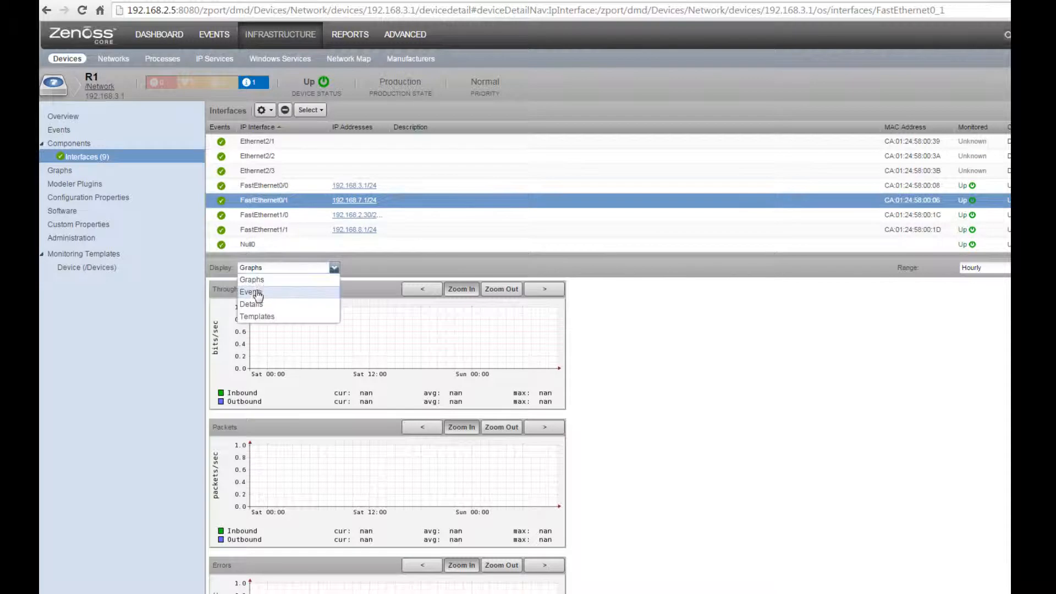
pyautogui.click(257, 281)
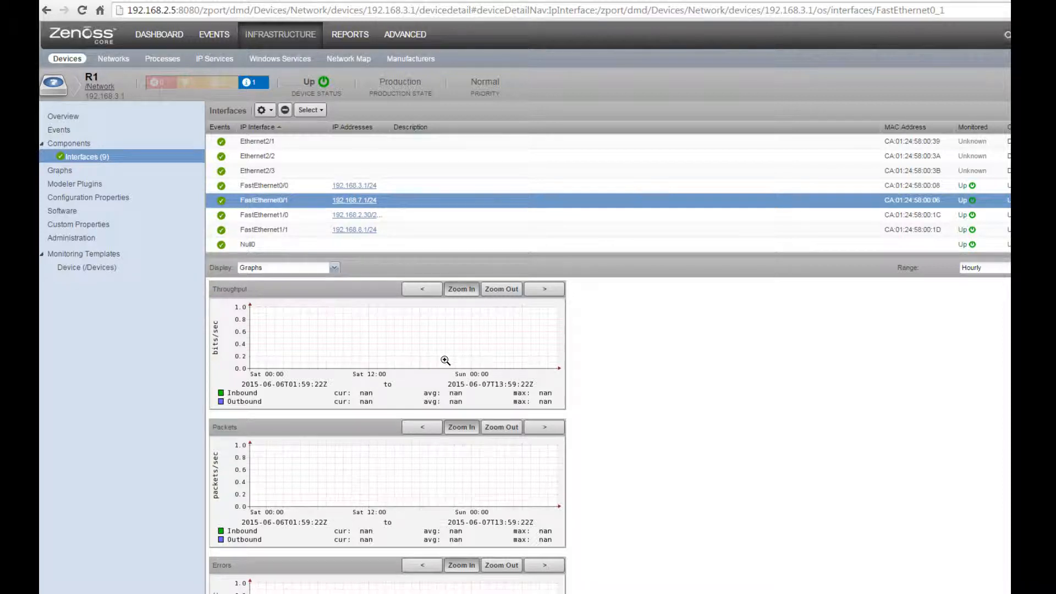
pyautogui.click(300, 214)
pyautogui.click(291, 230)
pyautogui.click(296, 188)
pyautogui.click(300, 200)
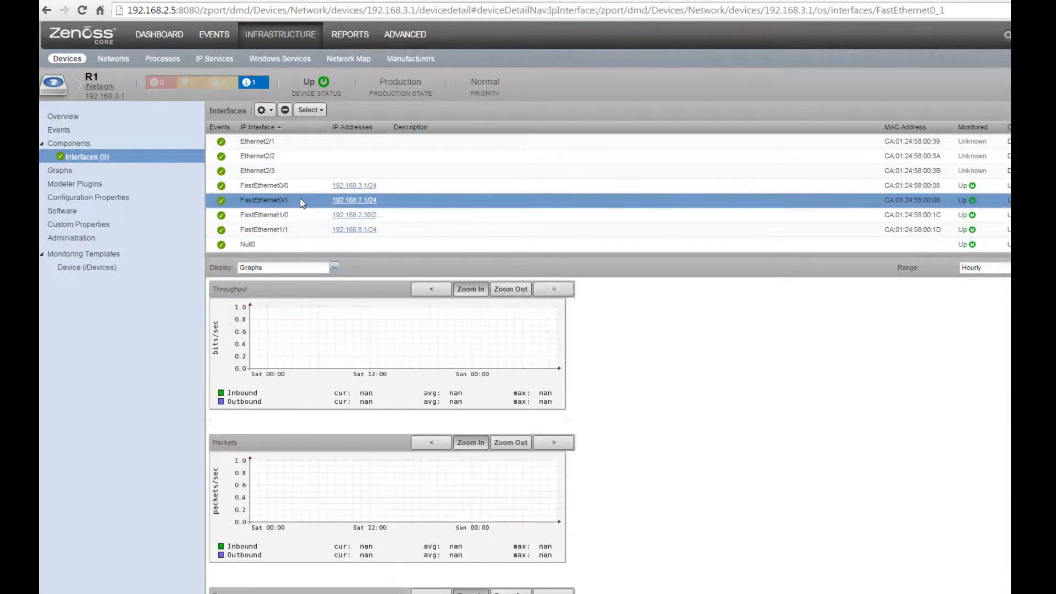
pyautogui.click(302, 218)
pyautogui.click(301, 230)
pyautogui.click(301, 214)
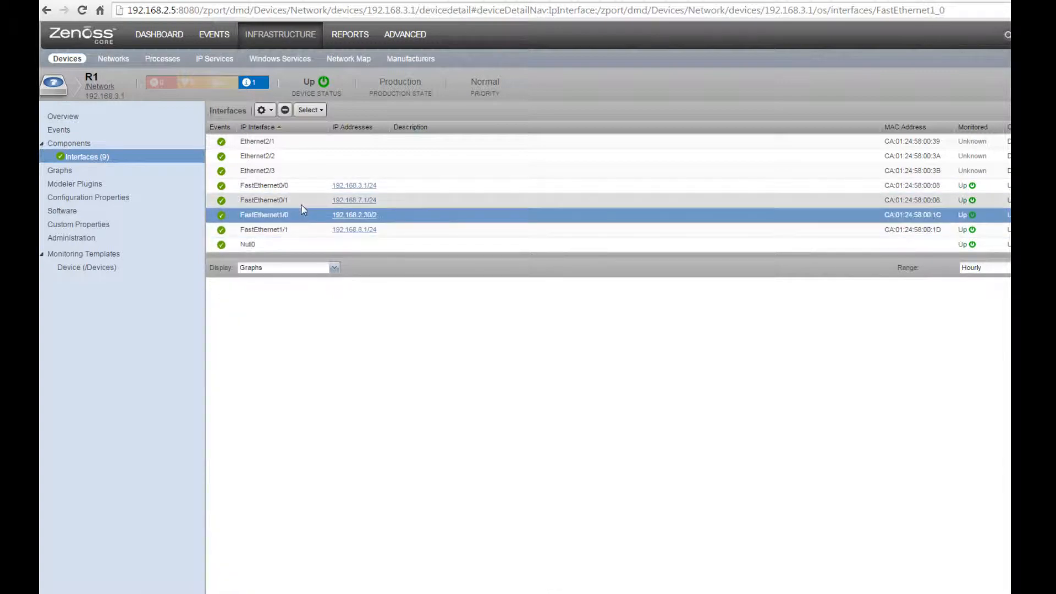
pyautogui.click(307, 188)
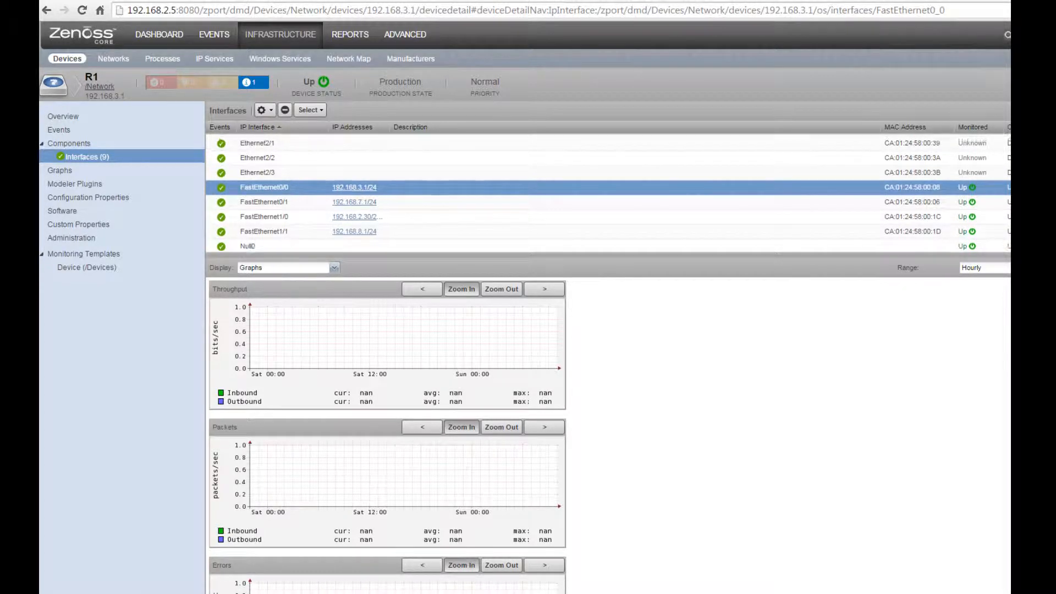
# Step: Switch FastEthernet0/0's display from graphs to Details
pyautogui.click(333, 268)
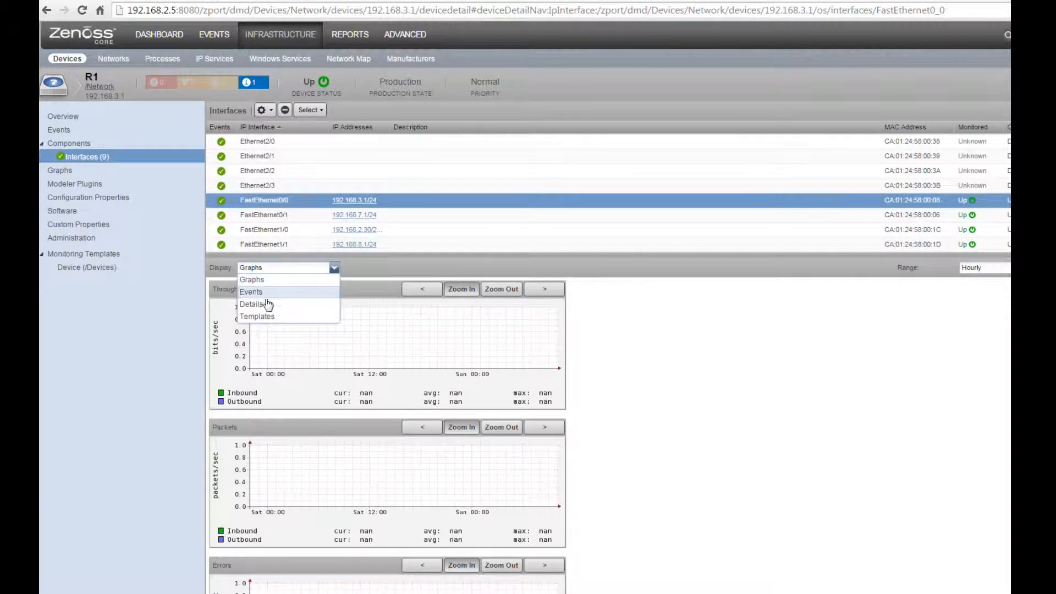
pyautogui.click(267, 304)
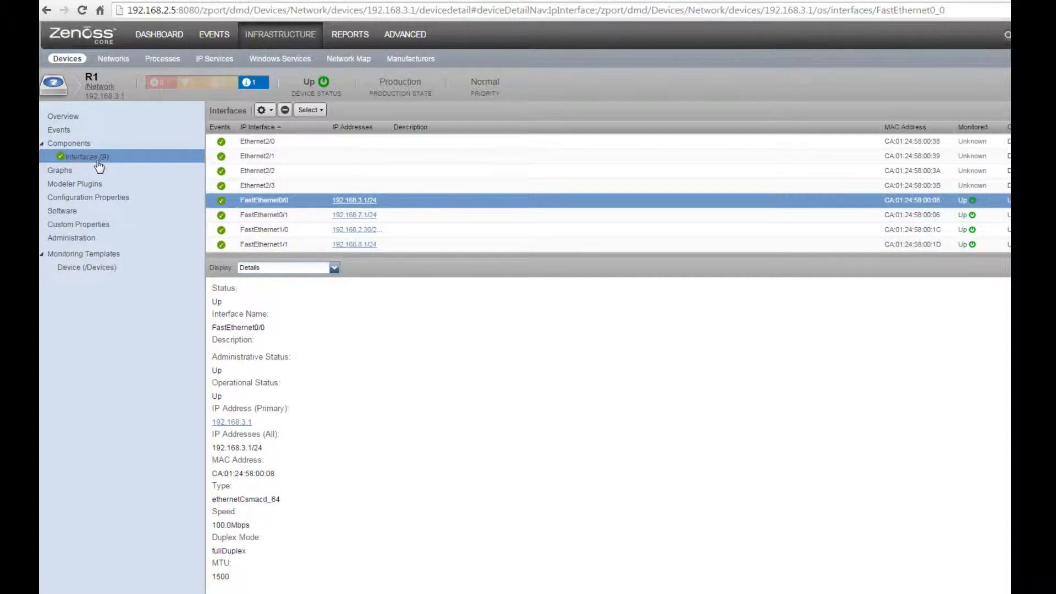
pyautogui.click(334, 268)
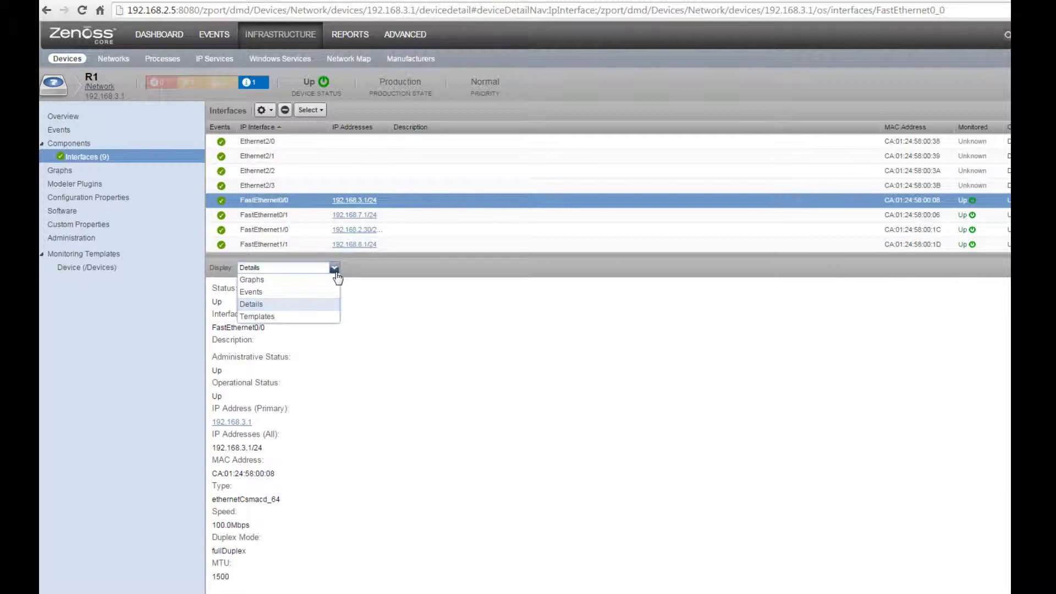
pyautogui.click(337, 275)
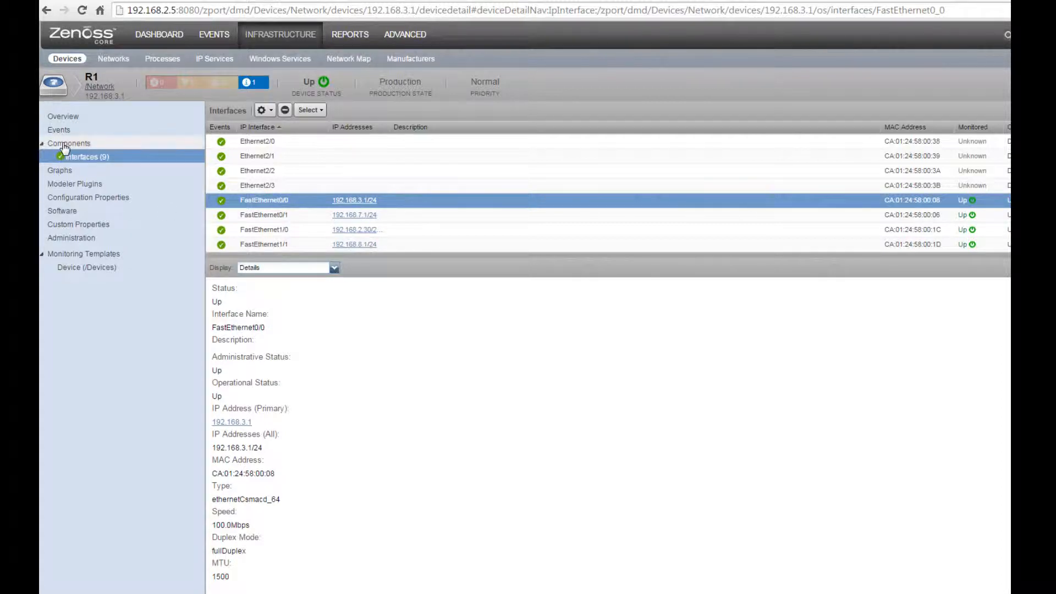
# Step: Return to R1's overview, then to the full list of all devices
pyautogui.click(82, 159)
pyautogui.click(83, 160)
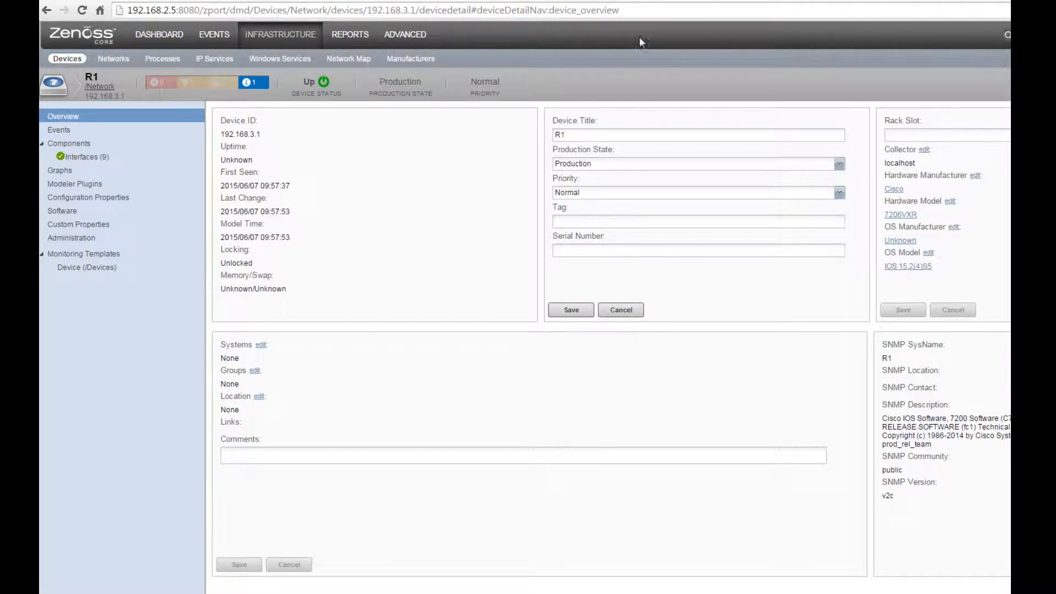
pyautogui.click(73, 62)
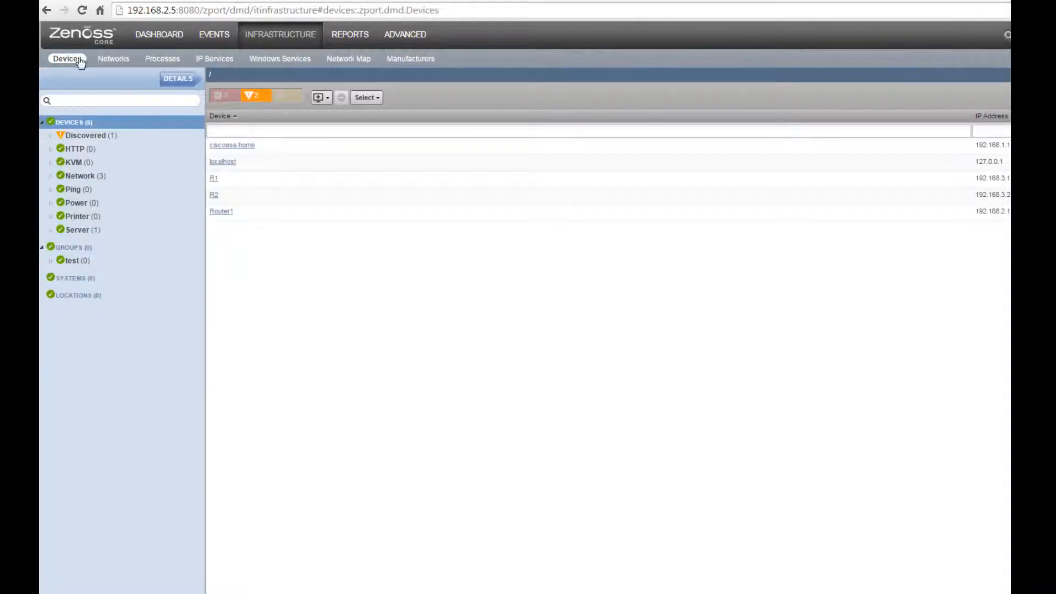
# Step: Filter the device tree to the Network > Router > Cisco class
pyautogui.click(321, 98)
pyautogui.click(344, 115)
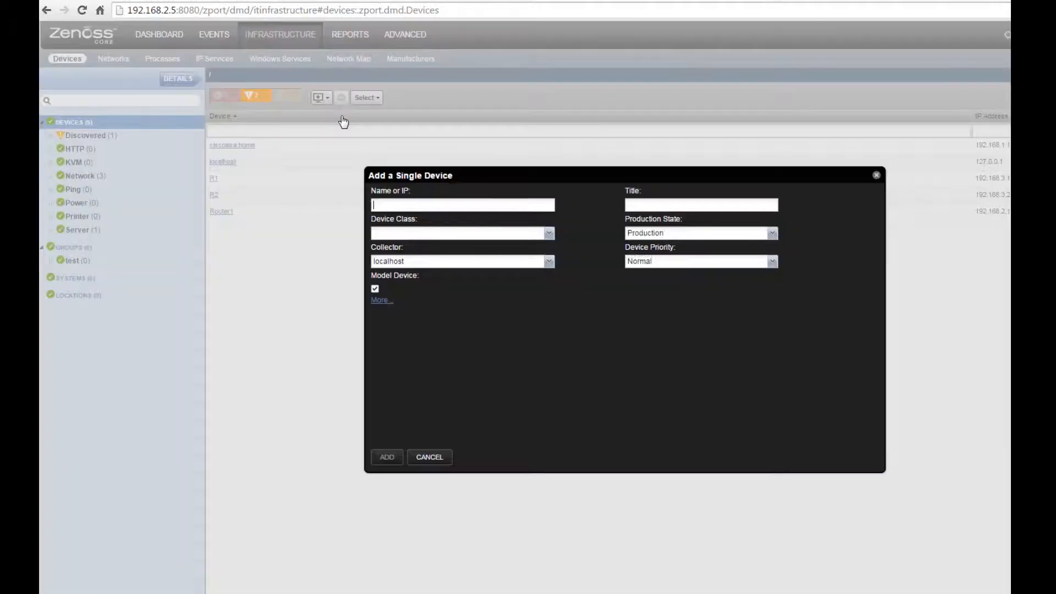
pyautogui.click(876, 175)
pyautogui.click(50, 176)
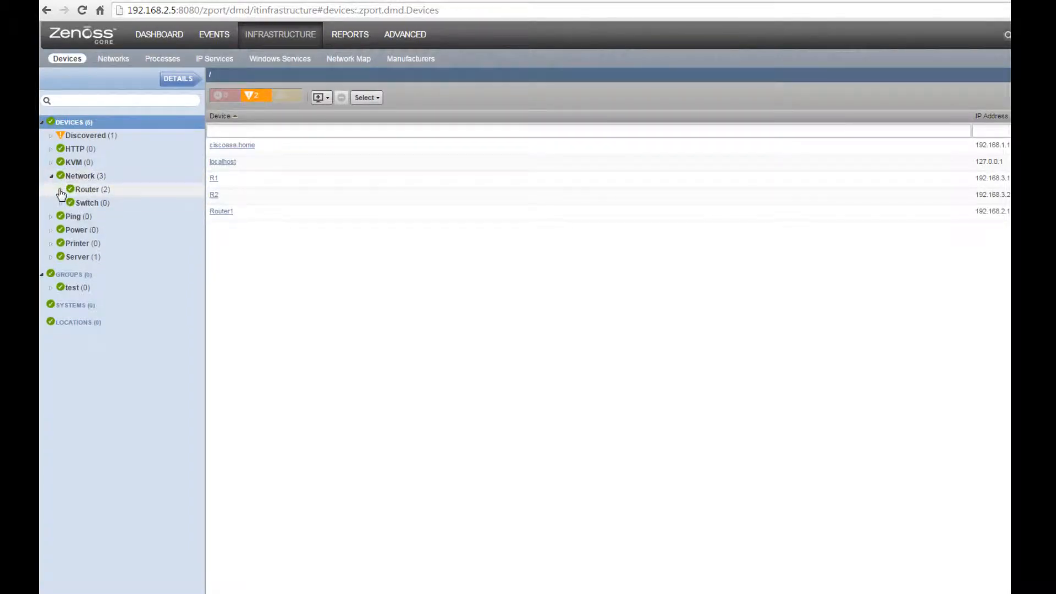
pyautogui.click(62, 189)
pyautogui.click(88, 189)
pyautogui.click(95, 203)
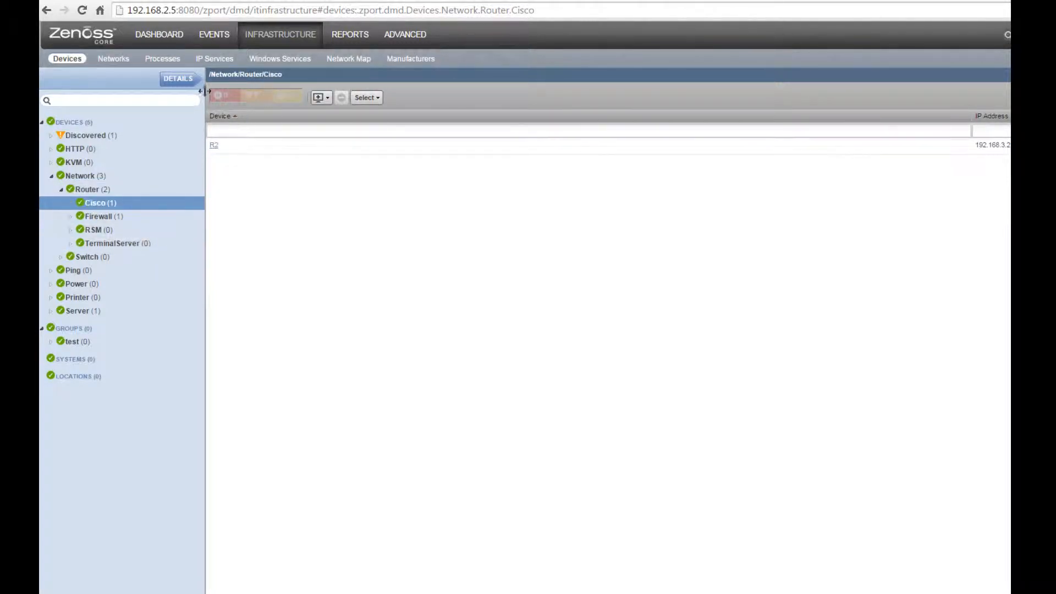
# Step: Fill in a single-device form: 192.168.5.1, SNMP community public, group /test
pyautogui.click(328, 104)
pyautogui.click(344, 114)
pyautogui.write('192.168.5.1')
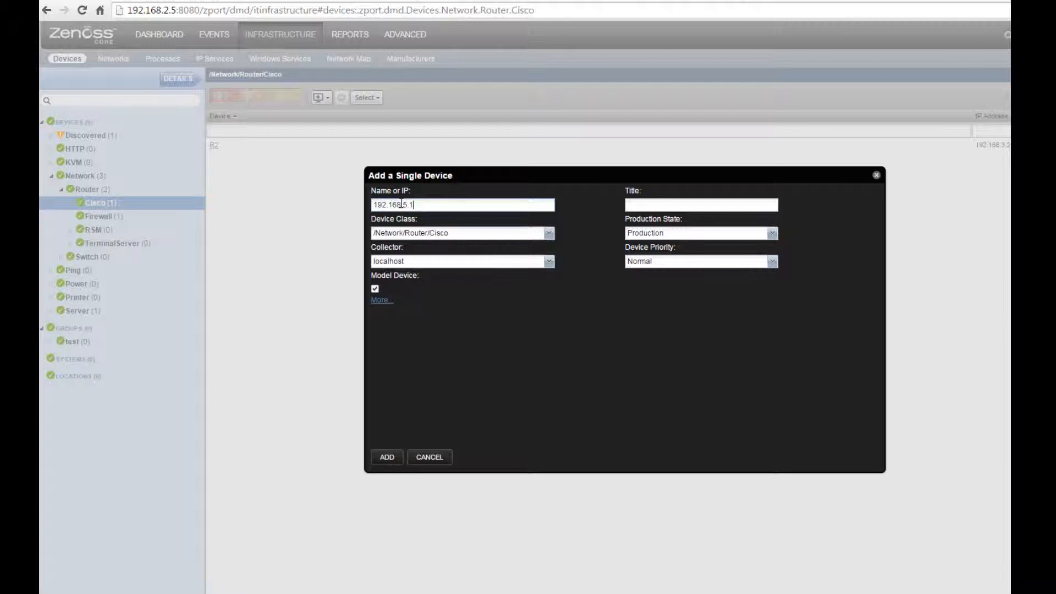
pyautogui.click(381, 300)
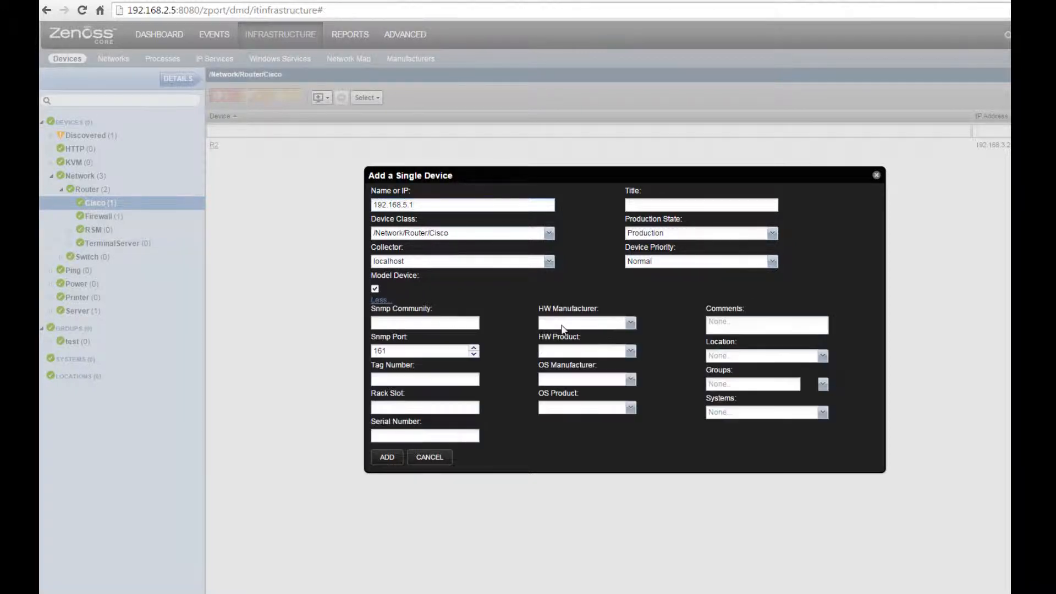
pyautogui.click(388, 323)
pyautogui.click(822, 384)
pyautogui.click(822, 385)
pyautogui.click(717, 398)
# Step: Add device 192.168.5.1 and check its add job log under Advanced > Jobs
pyautogui.click(389, 461)
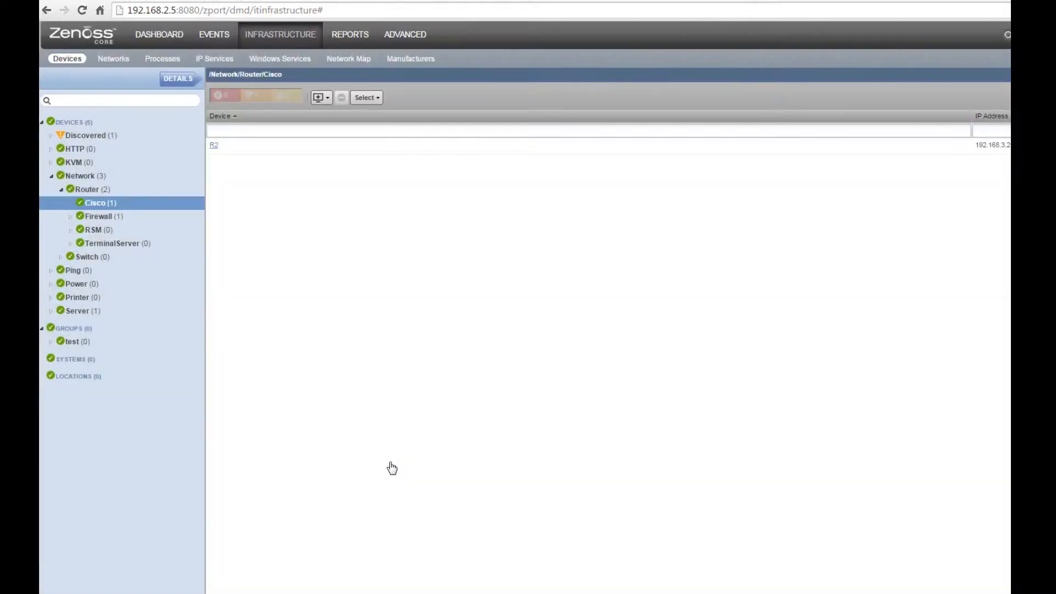
pyautogui.click(397, 36)
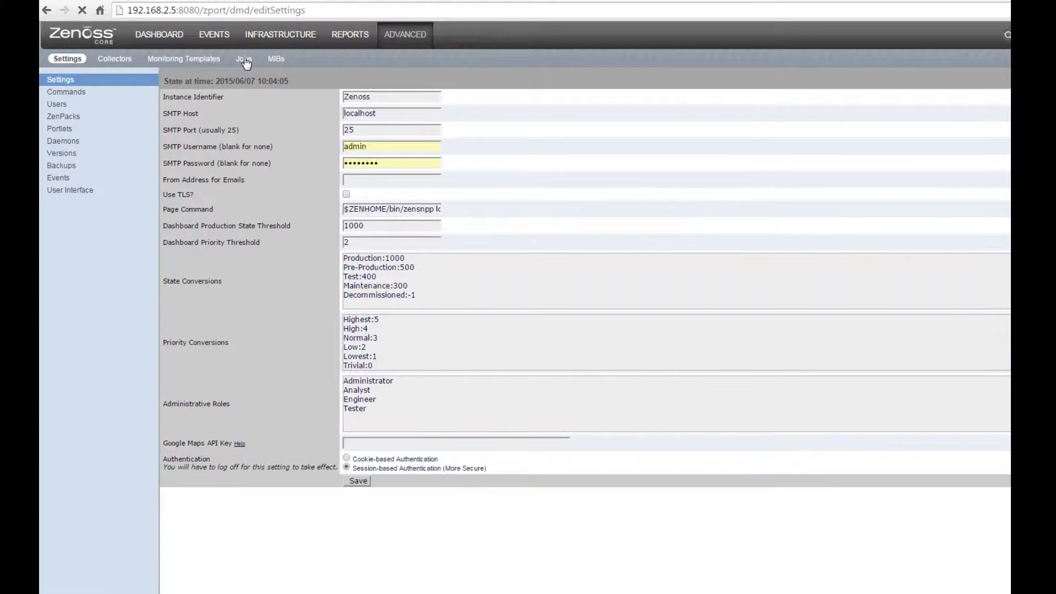
pyautogui.click(245, 60)
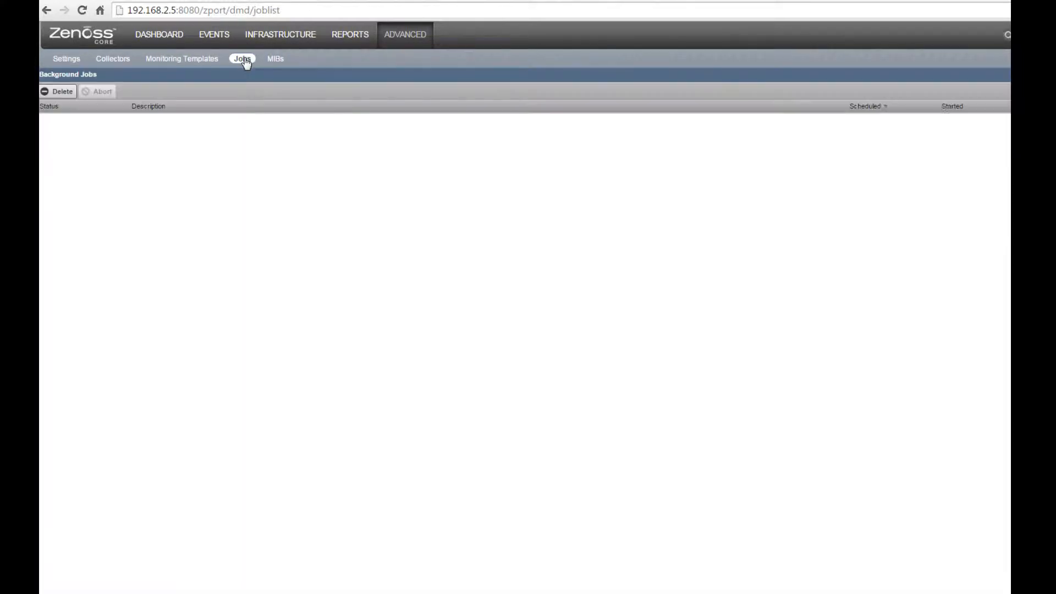
pyautogui.click(213, 119)
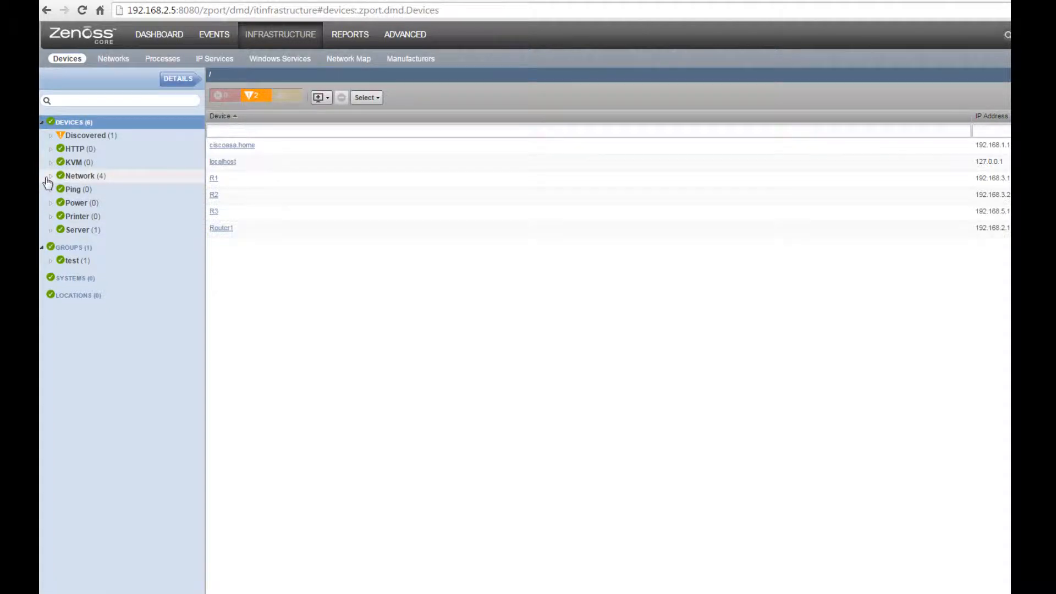
# Step: Browse to Network > Router > Cisco and open R3's device overview
pyautogui.click(48, 182)
pyautogui.click(51, 176)
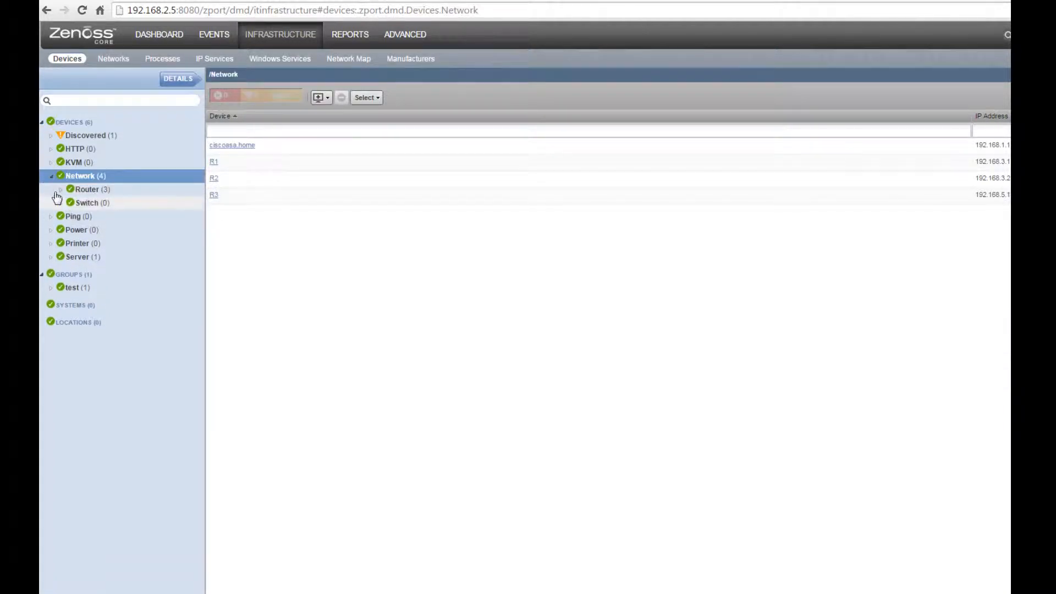
pyautogui.click(61, 189)
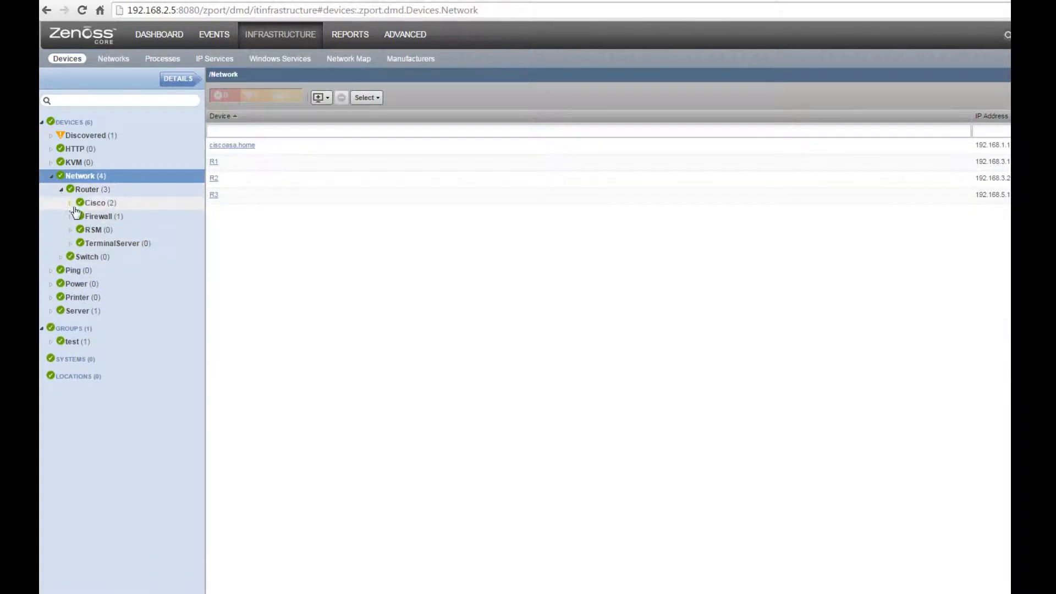
pyautogui.click(98, 204)
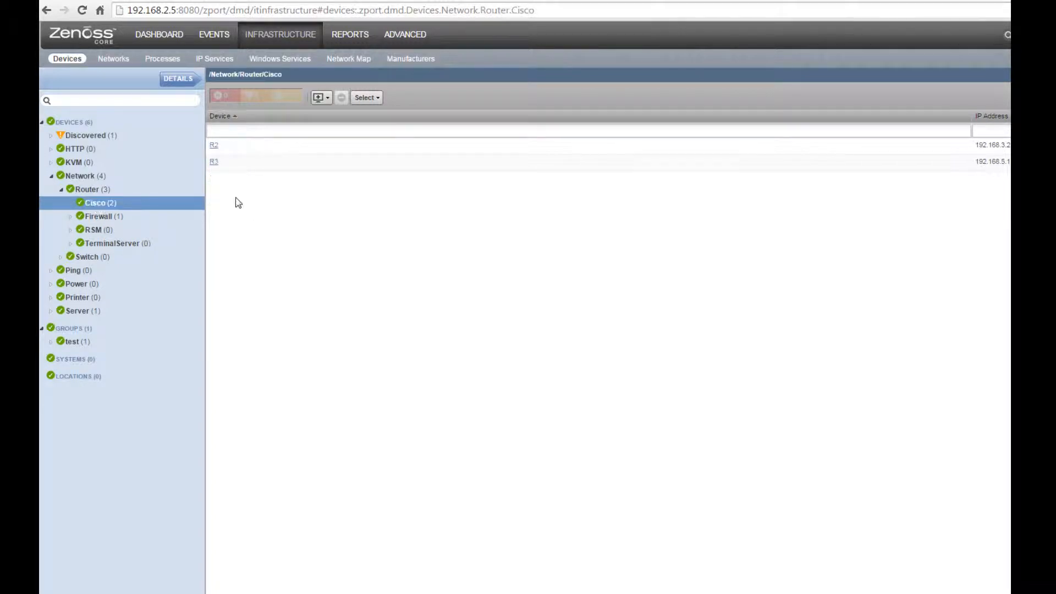
pyautogui.click(214, 163)
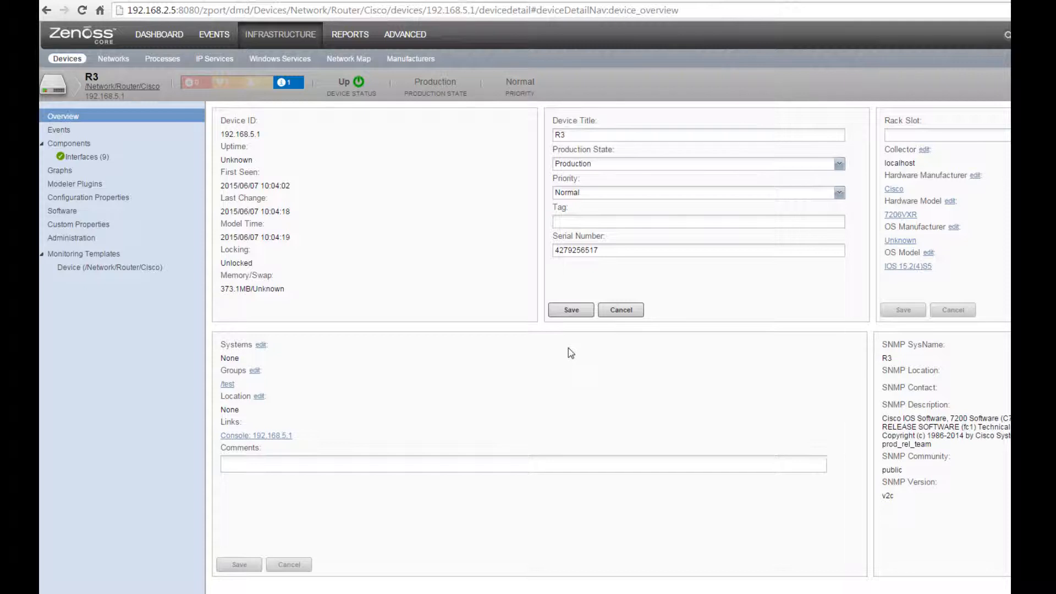
# Step: Open R3's interfaces and view graphs for FastEthernet0/0 and the next FastEthernet interface
pyautogui.click(86, 159)
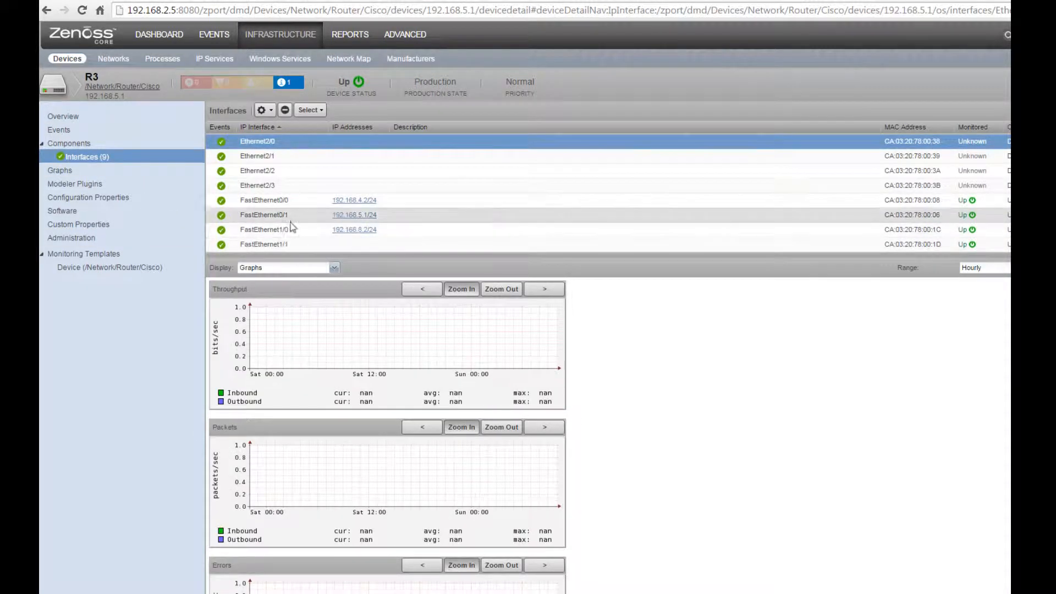
pyautogui.click(297, 215)
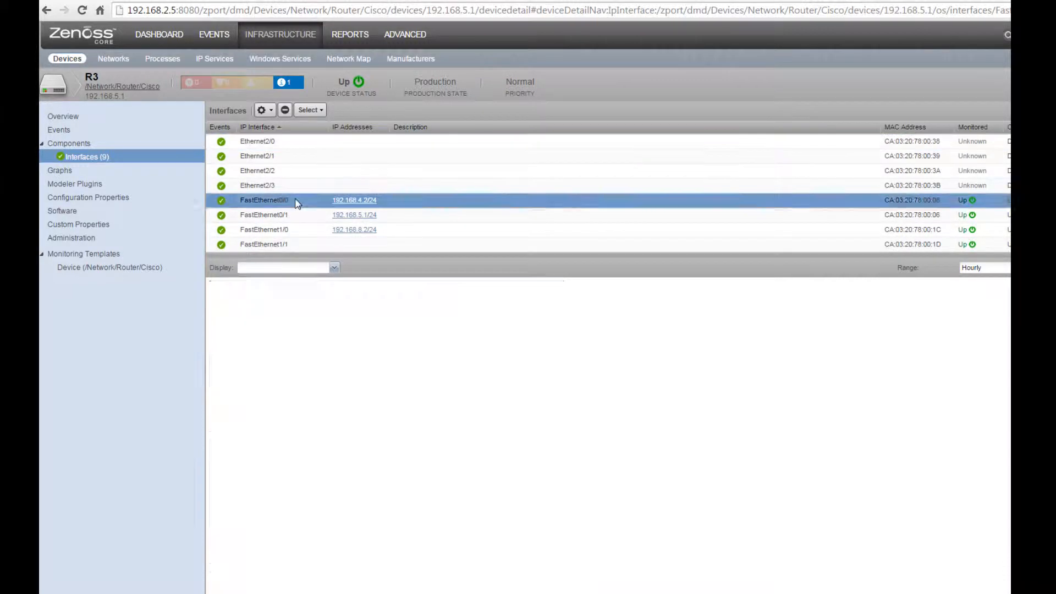
pyautogui.click(308, 229)
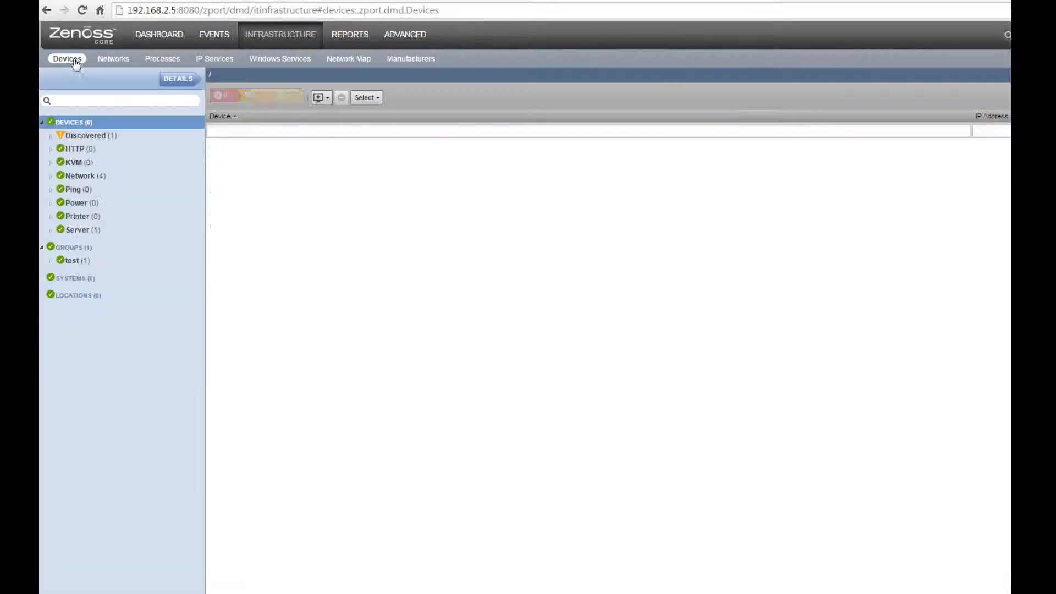
# Step: Browse the test group, Network and Discovered classes, then open Router1's network routes
pyautogui.click(73, 264)
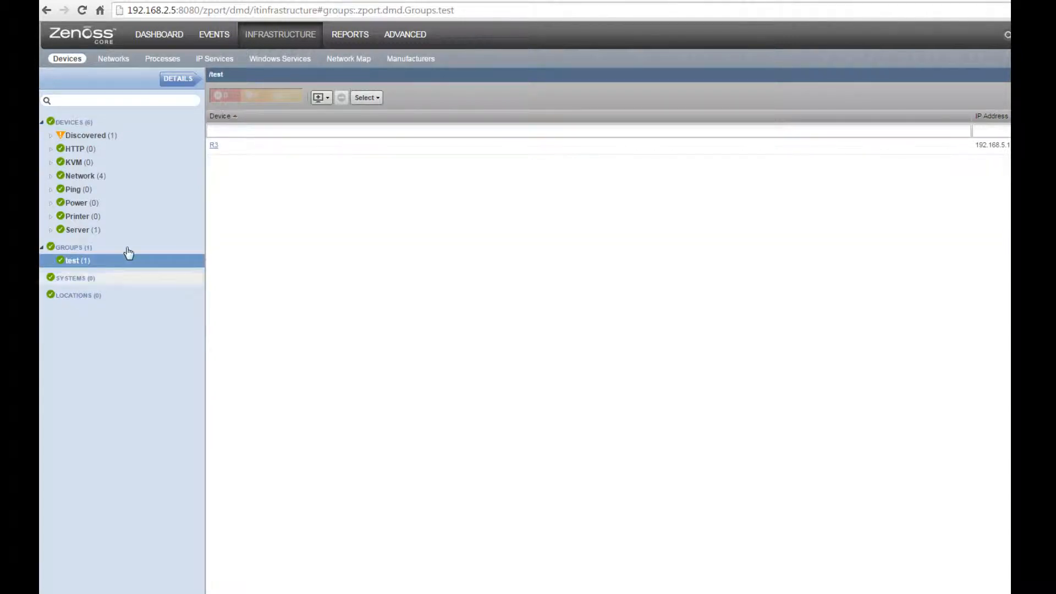
pyautogui.click(67, 59)
pyautogui.click(86, 176)
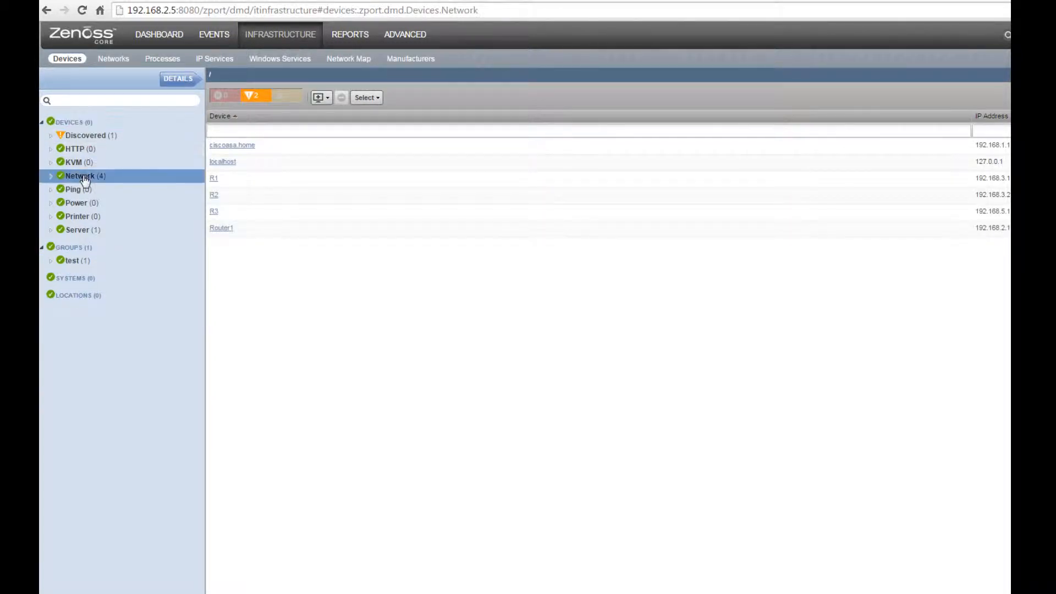
pyautogui.click(88, 135)
pyautogui.click(225, 147)
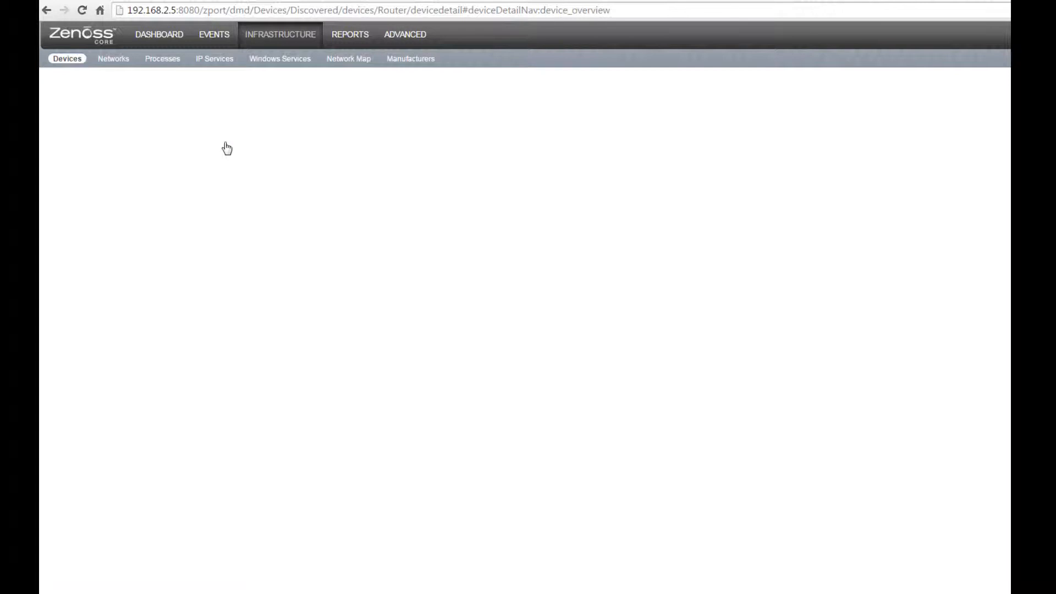
pyautogui.click(121, 158)
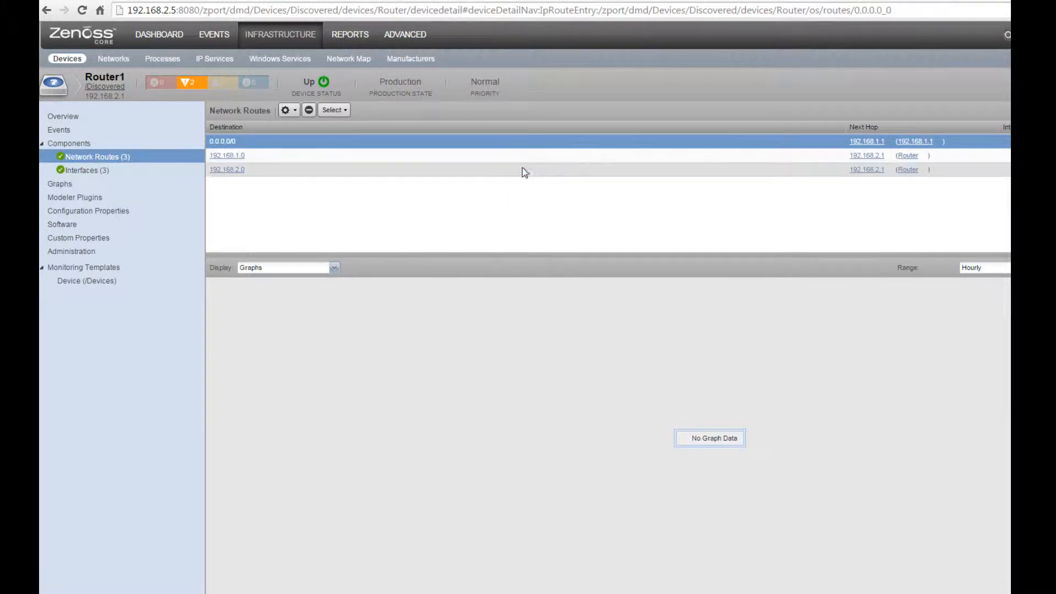
# Step: Select the 192.168.2.0 and 0.0.0.0/0 routes, then list Router1's three interfaces
pyautogui.click(523, 170)
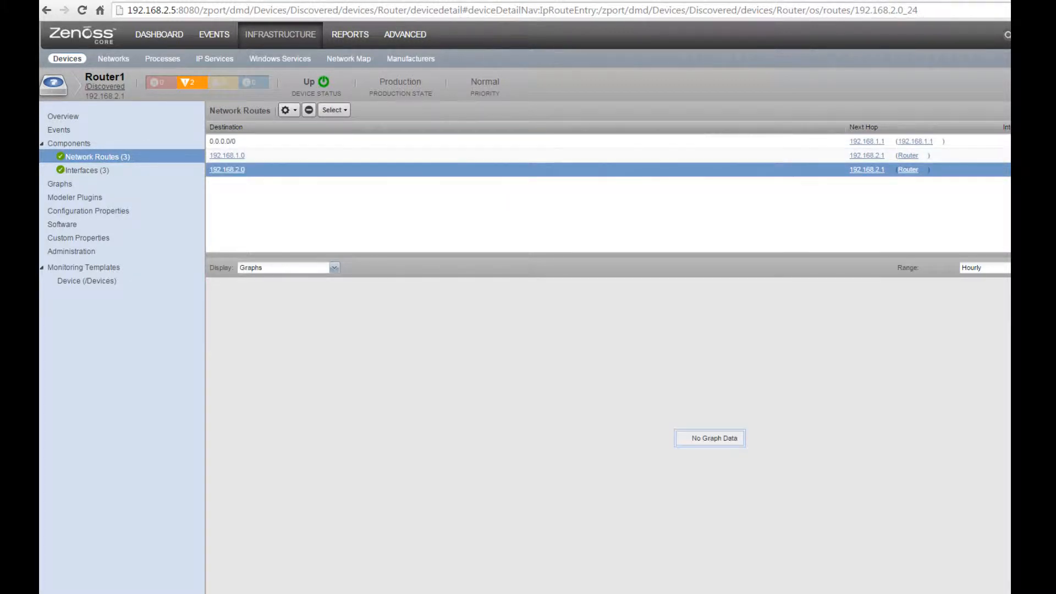
pyautogui.click(415, 141)
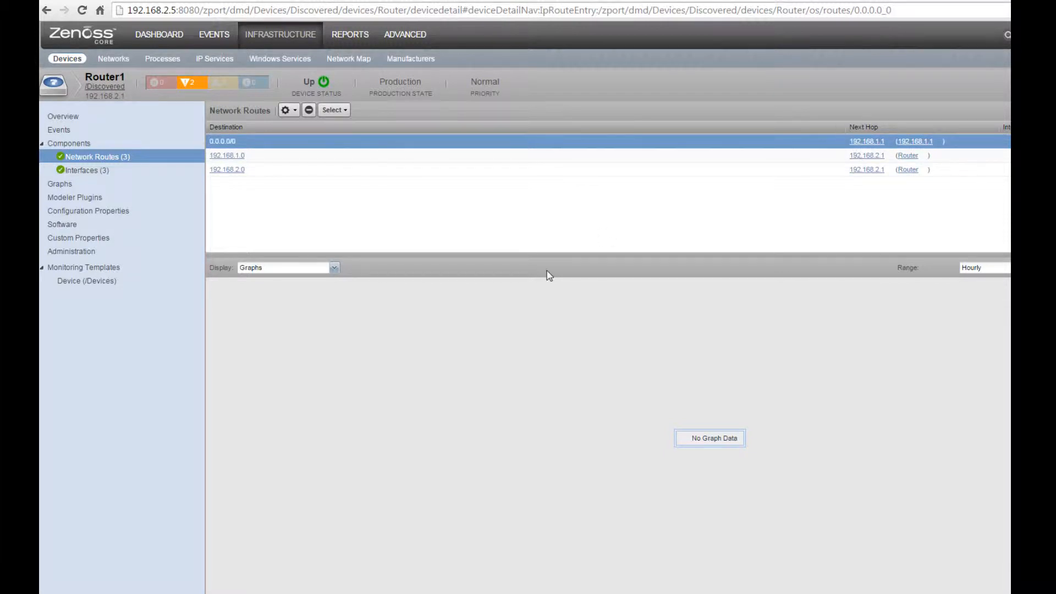
pyautogui.click(83, 171)
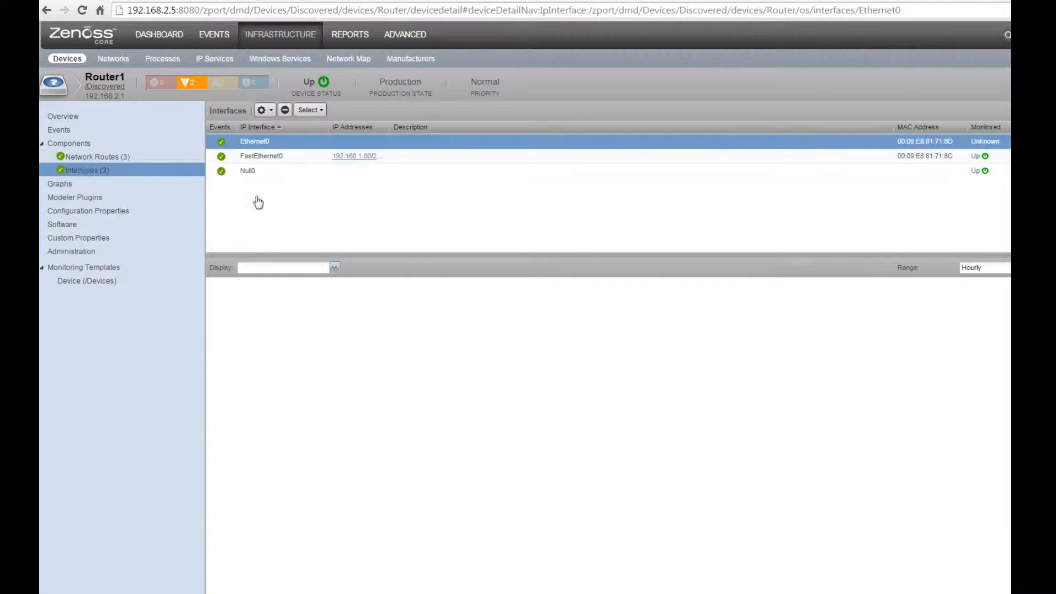
# Step: Show FastEthernet0's graphs and zoom into the 19:22–21:28 UTC traffic burst
pyautogui.click(294, 157)
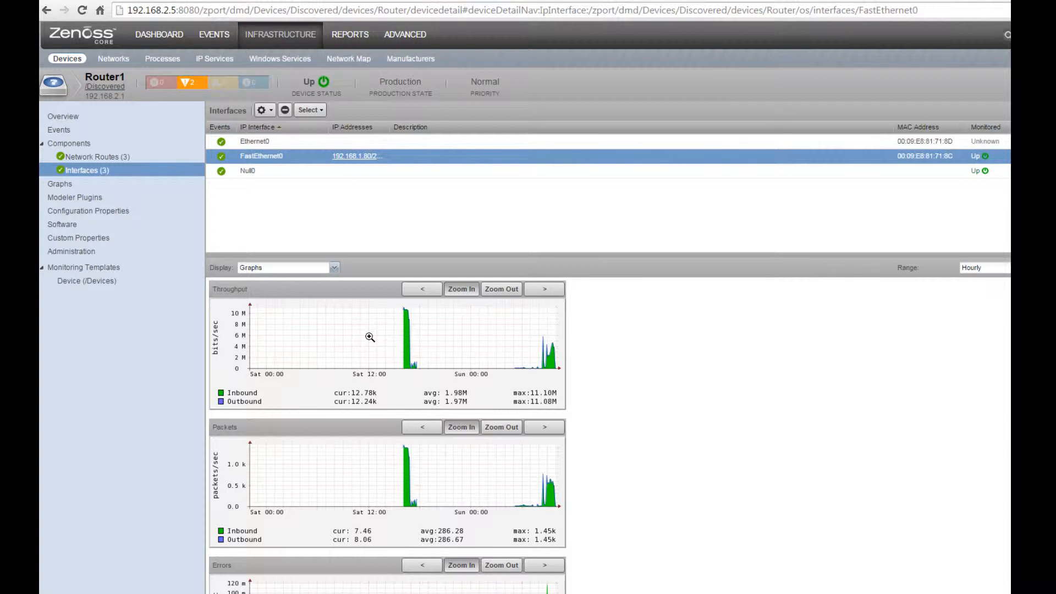
pyautogui.click(441, 338)
pyautogui.click(441, 339)
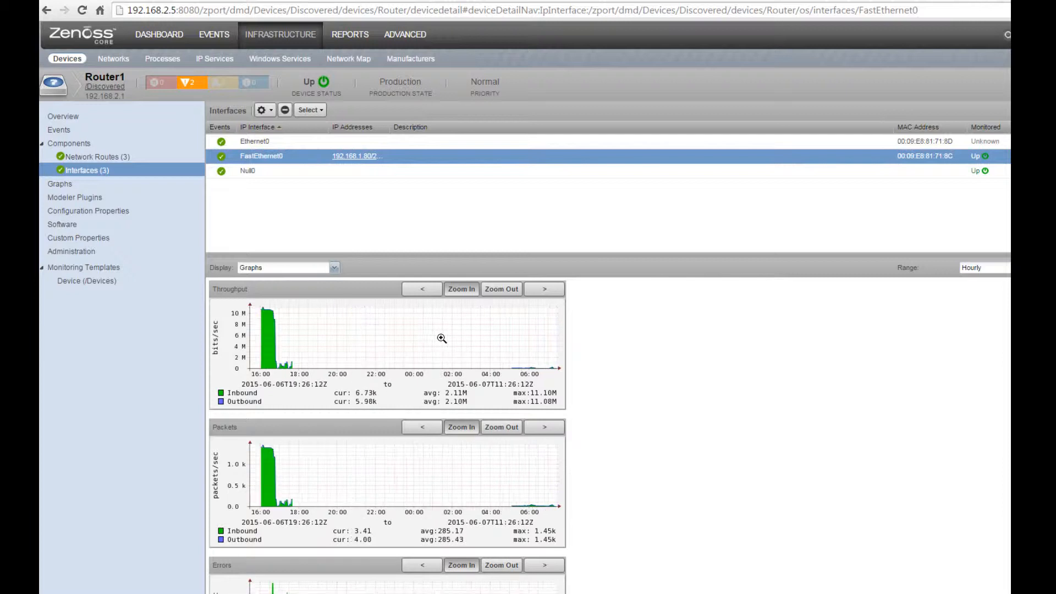
pyautogui.click(276, 342)
pyautogui.click(420, 337)
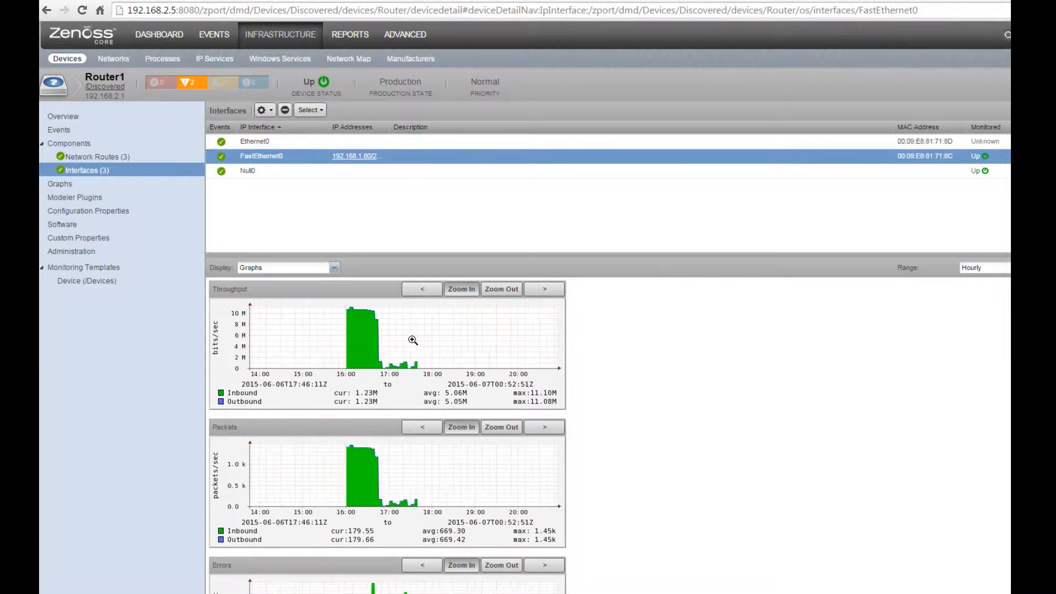
pyautogui.click(367, 340)
pyautogui.click(401, 340)
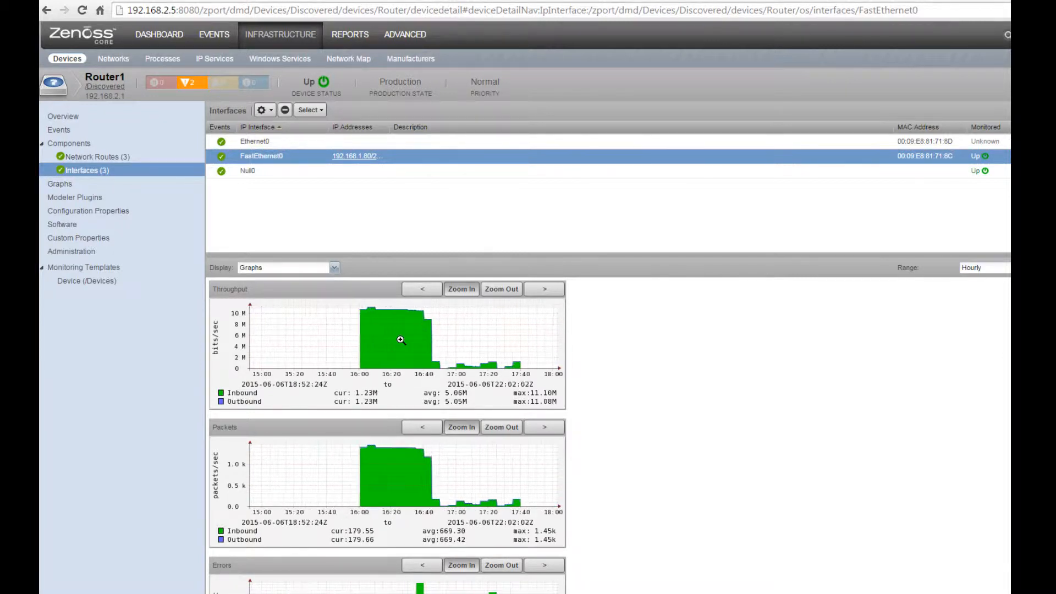
pyautogui.click(401, 340)
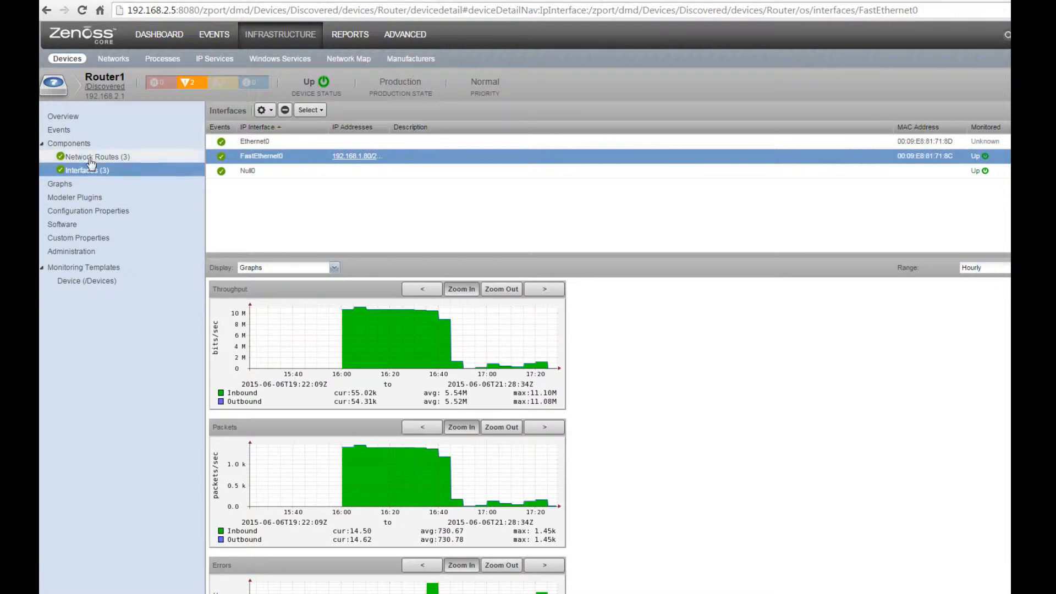
# Step: Open the overview of the ciscoasa.home firewall (192.168.1.1) from the Network class device list
pyautogui.click(68, 121)
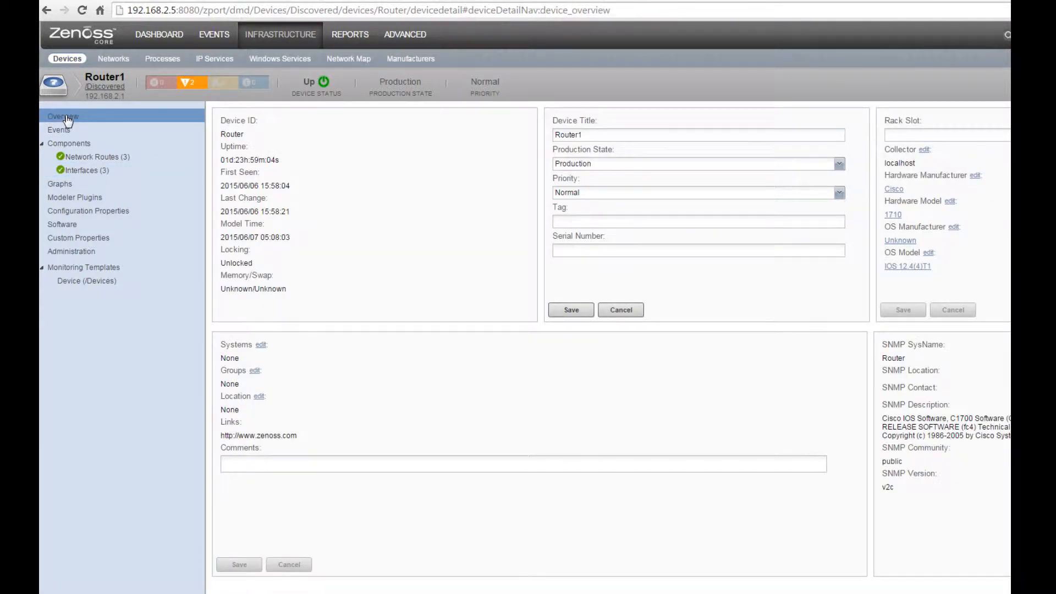
pyautogui.click(63, 59)
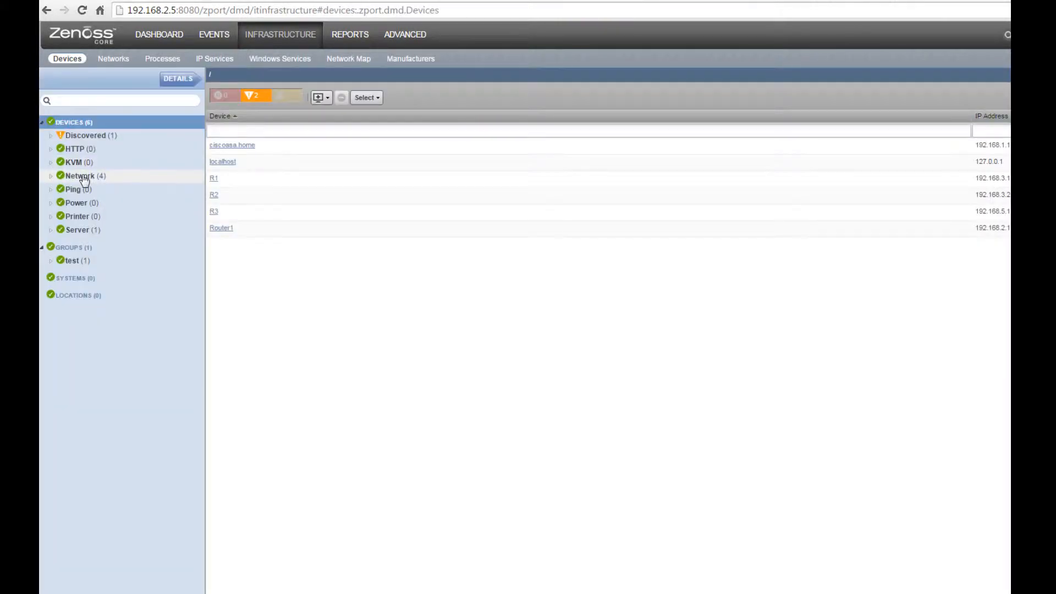
pyautogui.click(82, 176)
pyautogui.click(240, 149)
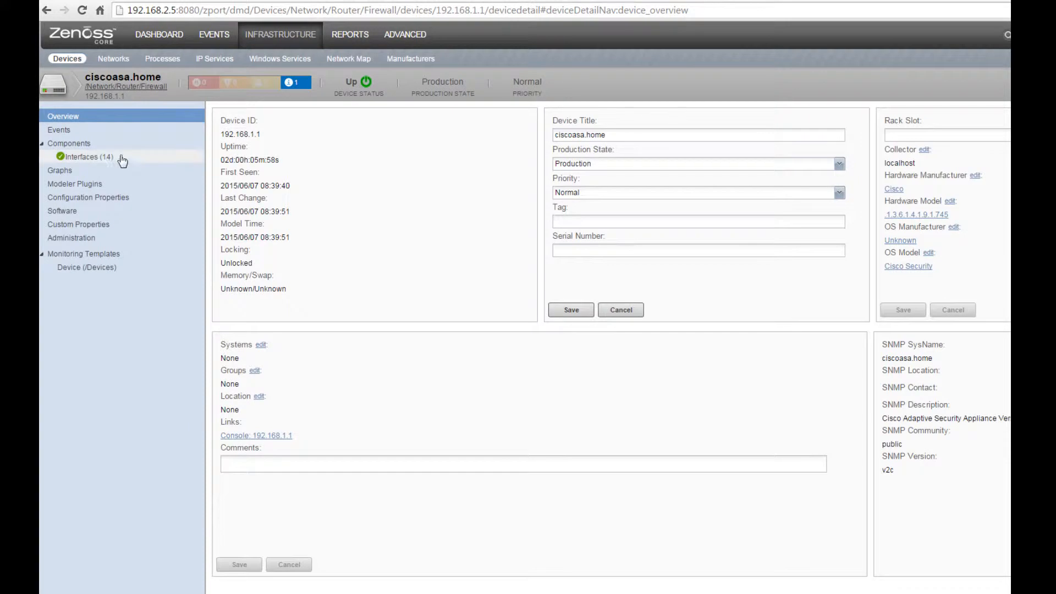
# Step: Show the ASA's interface list with full names and display the inside interface's graphs
pyautogui.click(104, 157)
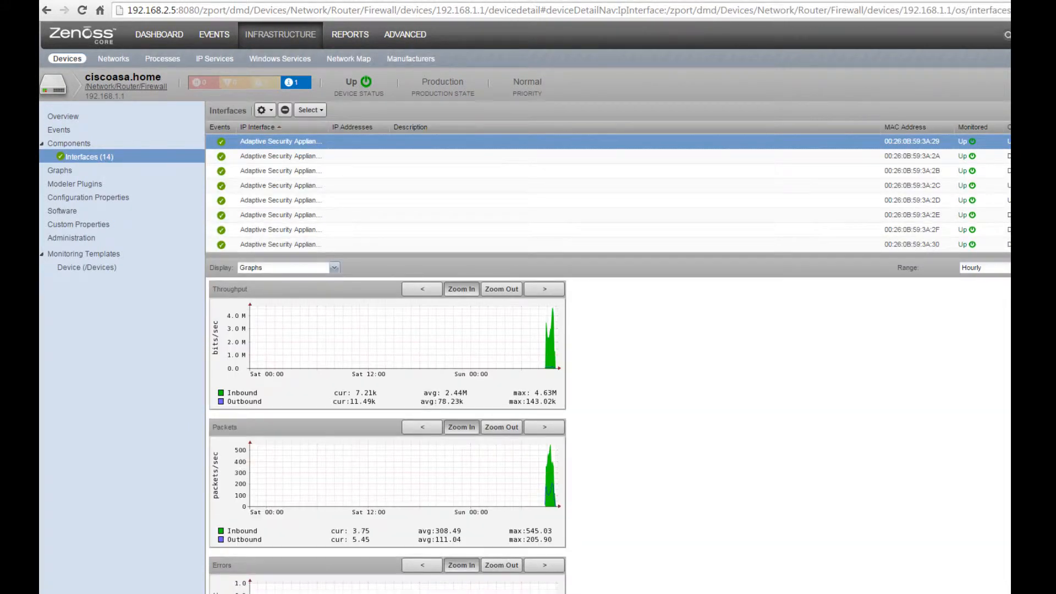
pyautogui.scroll(-2, 607, 193)
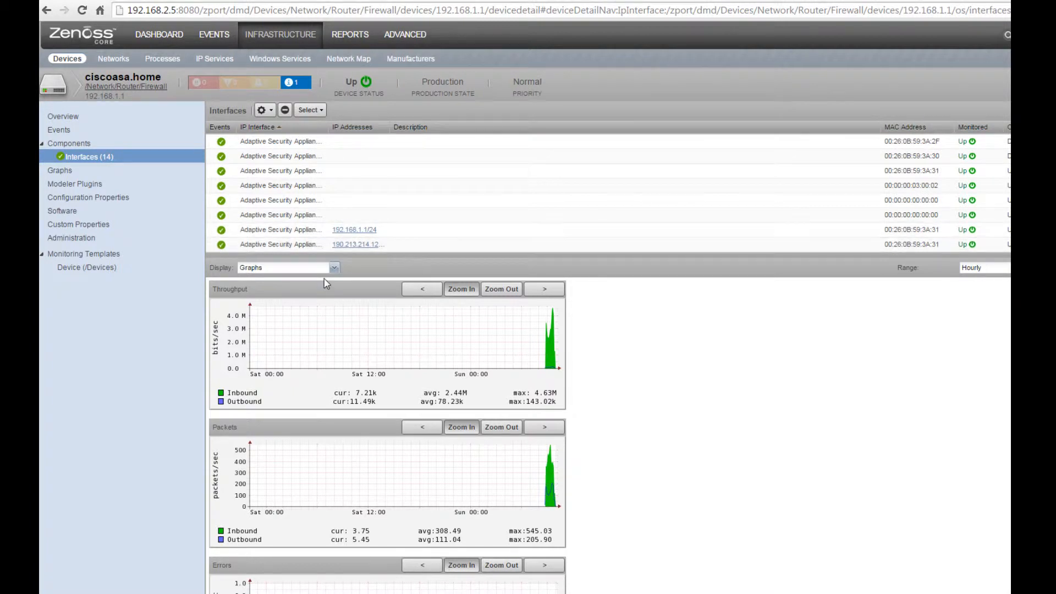
pyautogui.moveTo(328, 127); pyautogui.dragTo(466, 132)
pyautogui.click(437, 230)
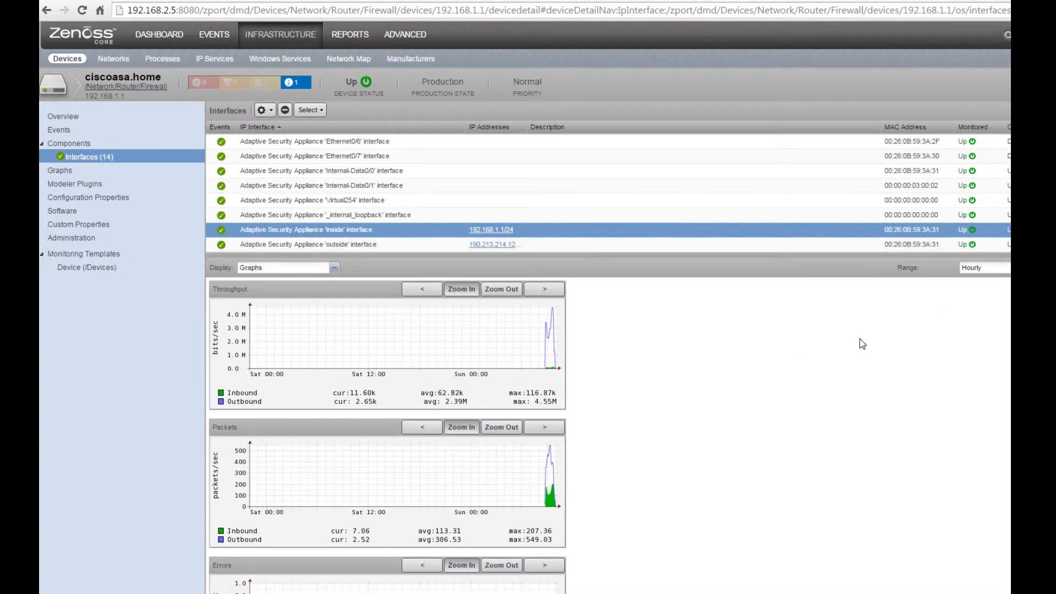
# Step: Zoom the inside interface traffic graphs to recent hours, then list the Network class devices
pyautogui.click(465, 351)
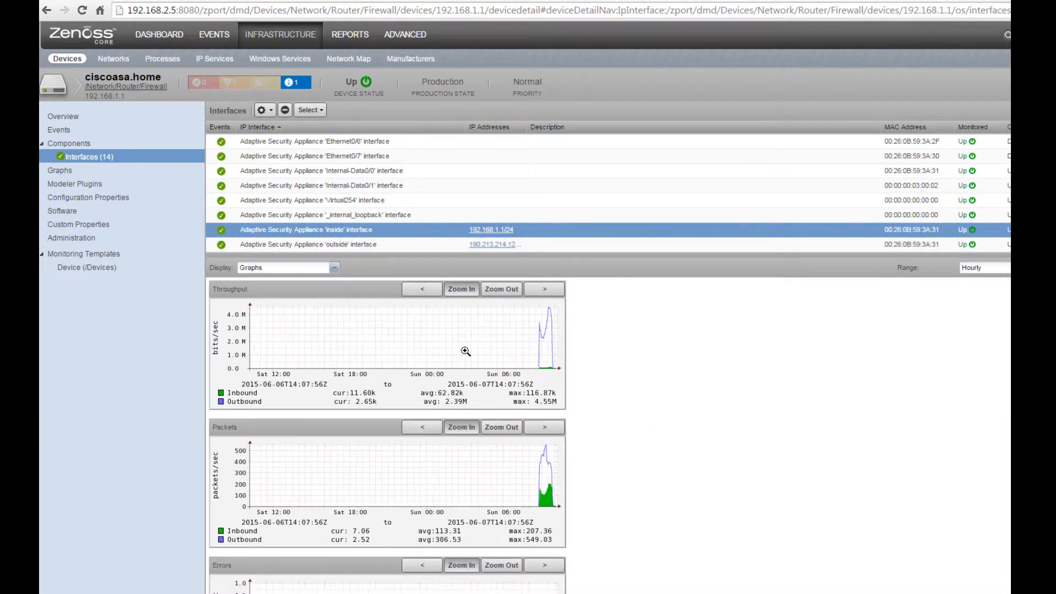
pyautogui.click(466, 351)
pyautogui.click(465, 351)
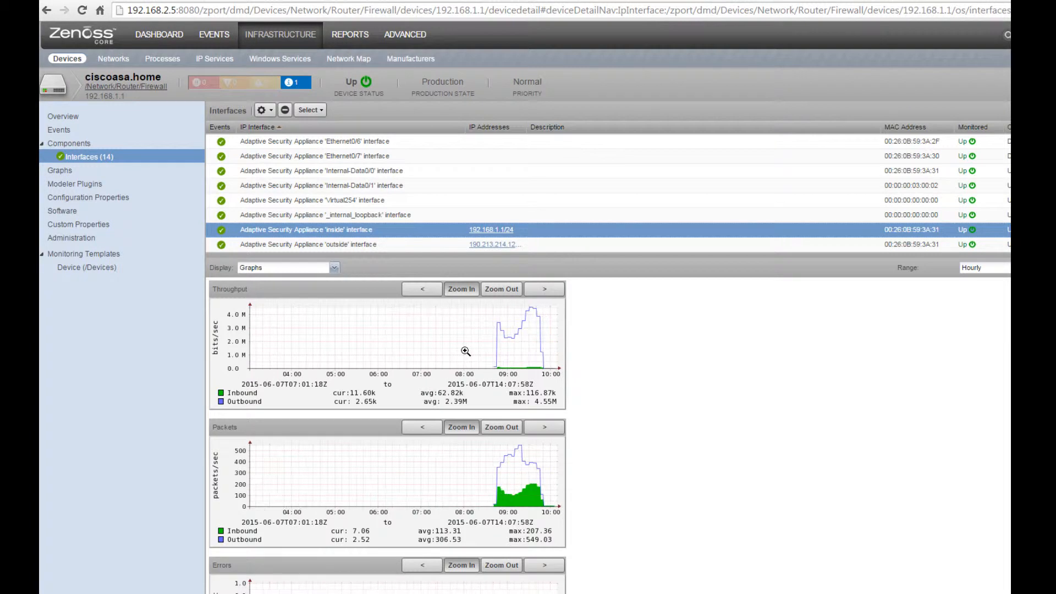
pyautogui.click(465, 351)
pyautogui.click(466, 351)
pyautogui.click(465, 352)
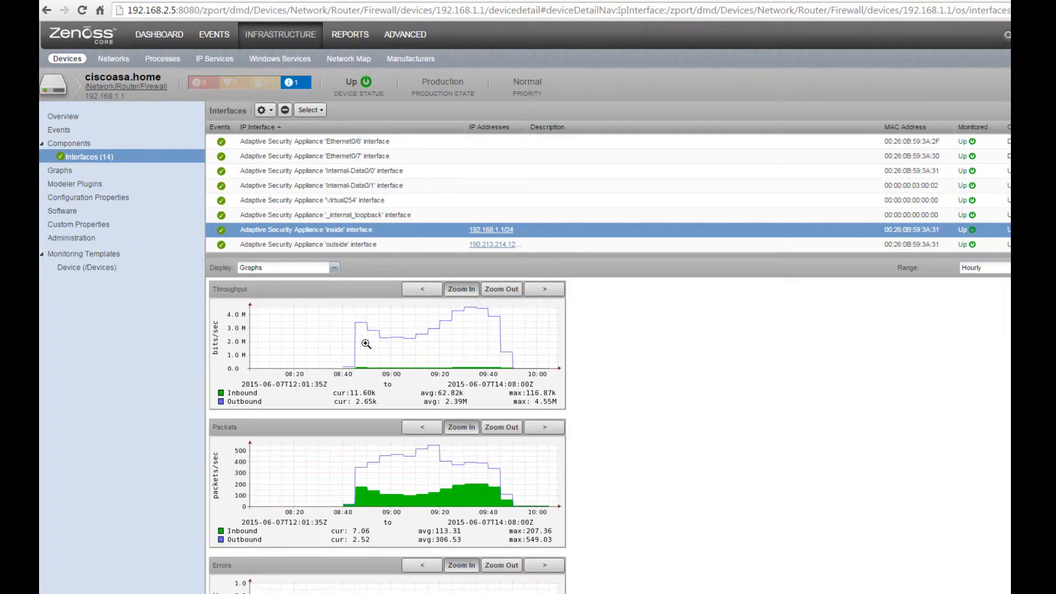
pyautogui.click(484, 348)
pyautogui.click(484, 348)
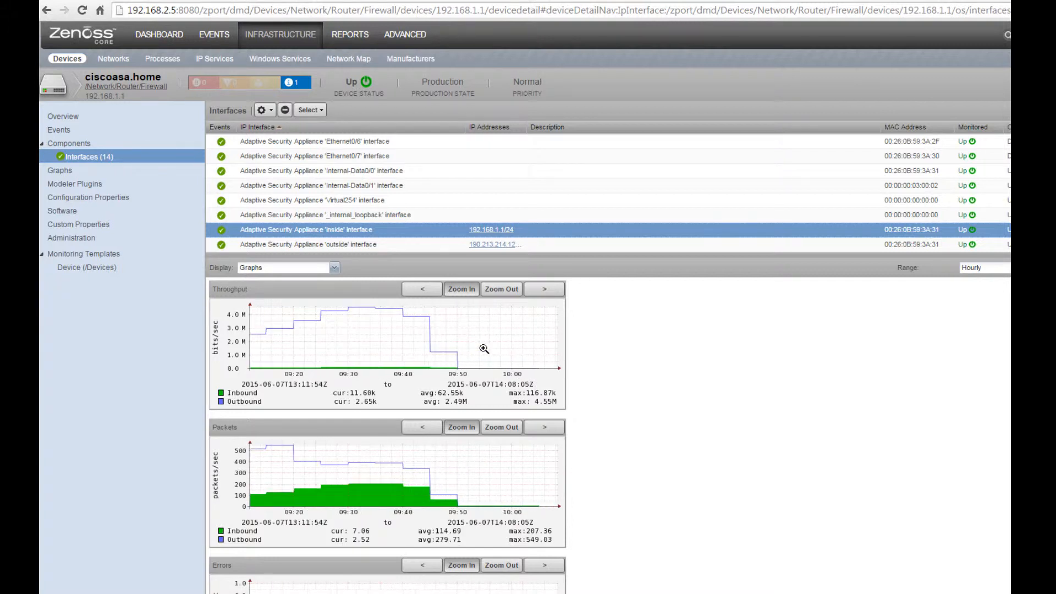
pyautogui.click(484, 348)
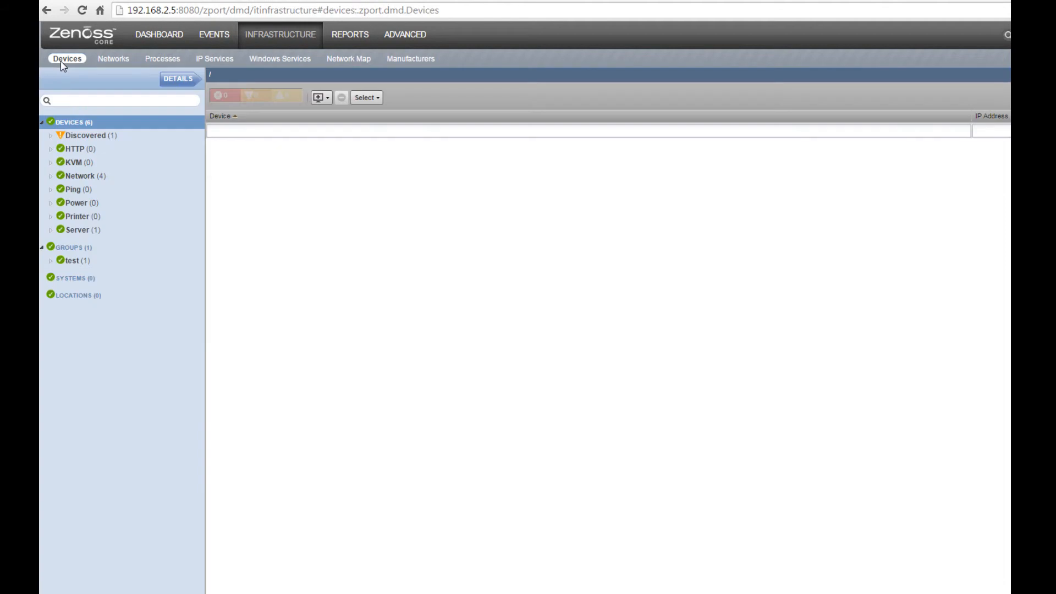
pyautogui.click(87, 178)
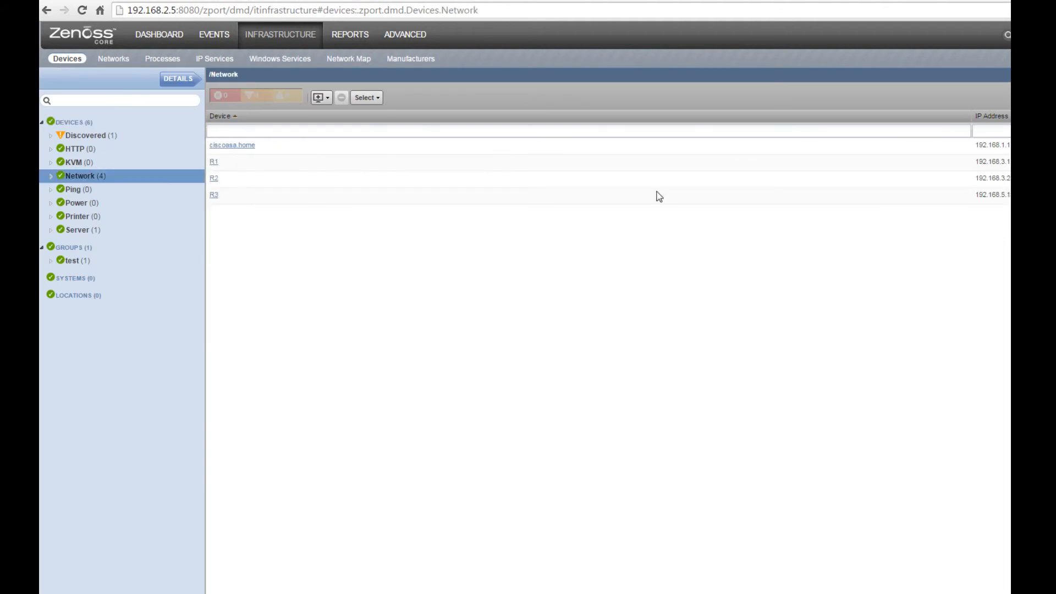